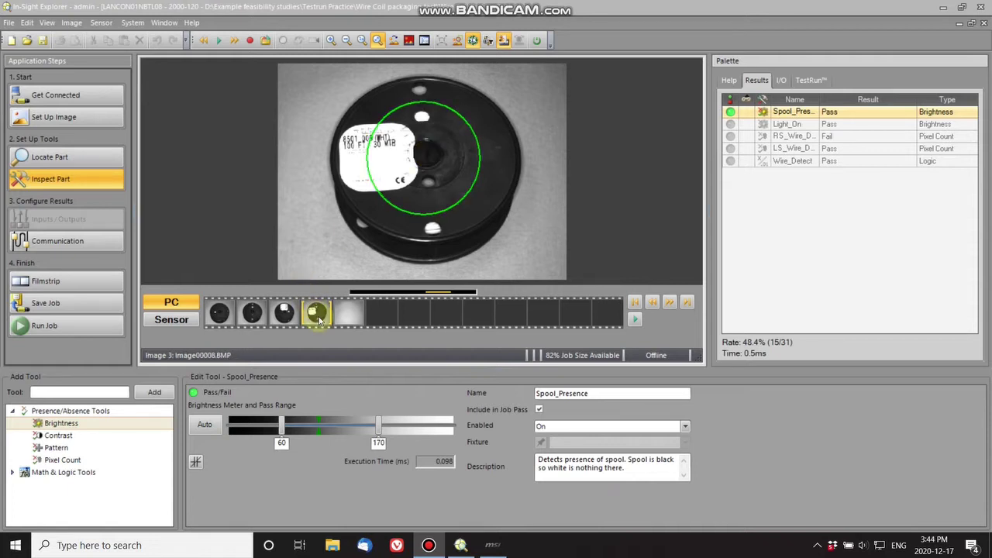
Switch between the empty-scene and labelled spool images, ending on unlabelled Image00003
left_click(344, 317)
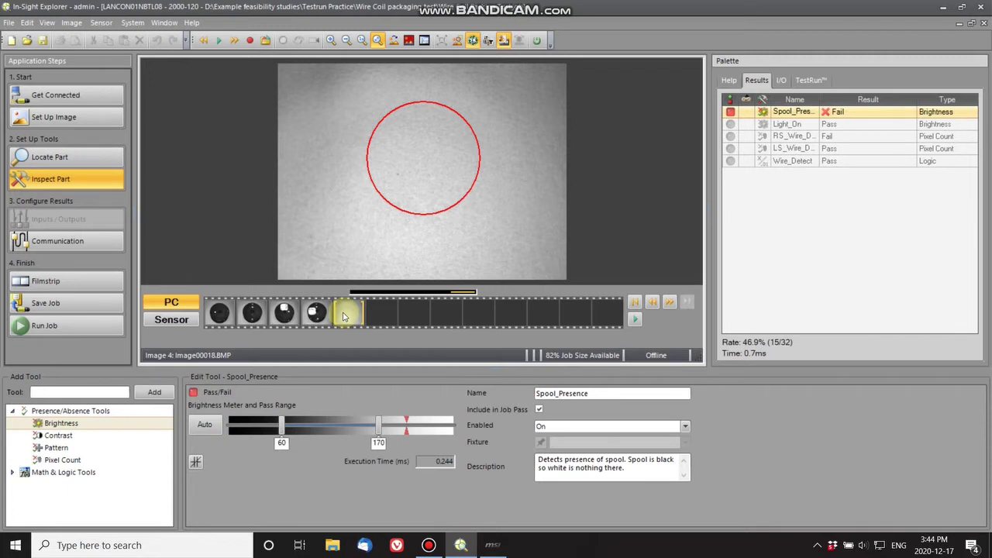
left_click(318, 315)
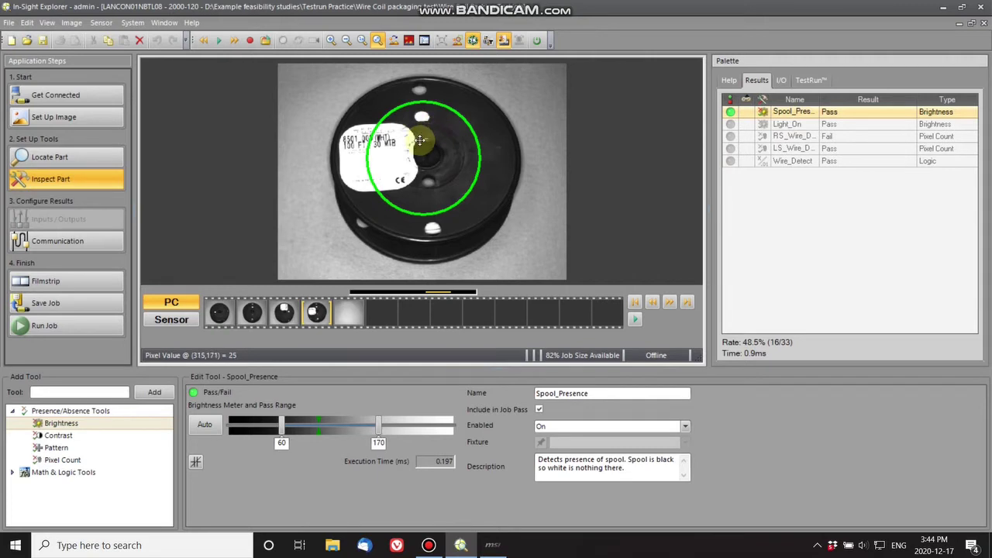
left_click(349, 314)
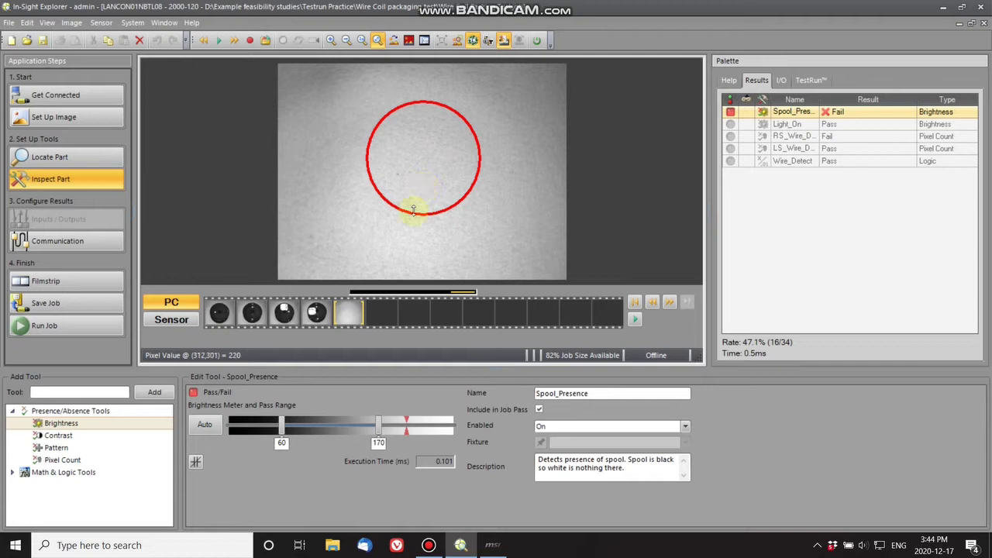
left_click(316, 313)
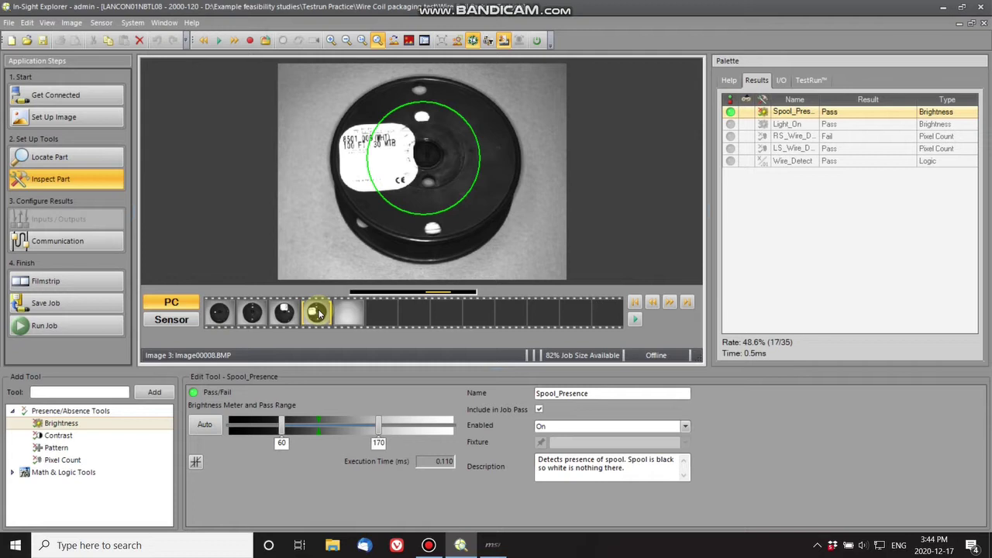
left_click(253, 314)
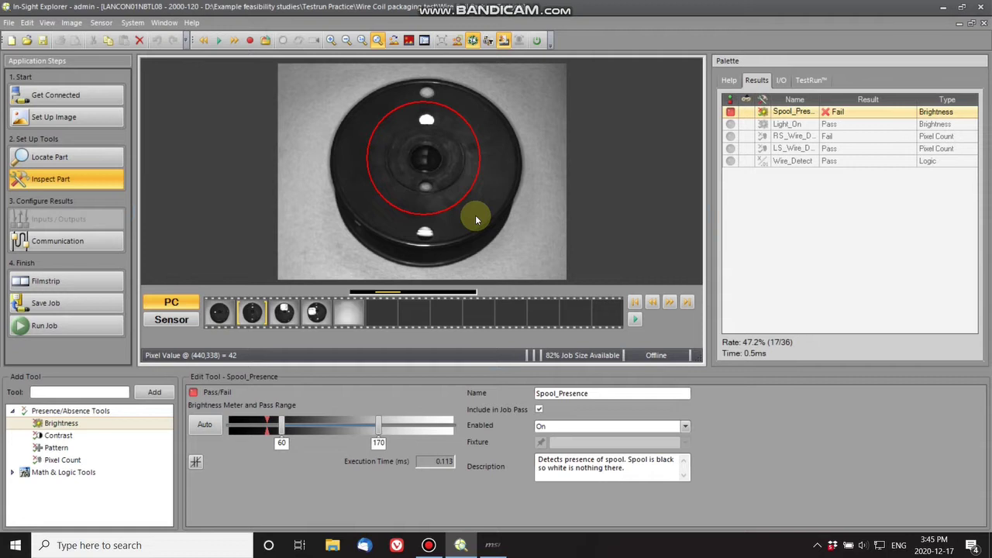
Open the TestRun Setup dialog from the TestRun panel, move it aside, and go to Variant Configuration
left_click(811, 81)
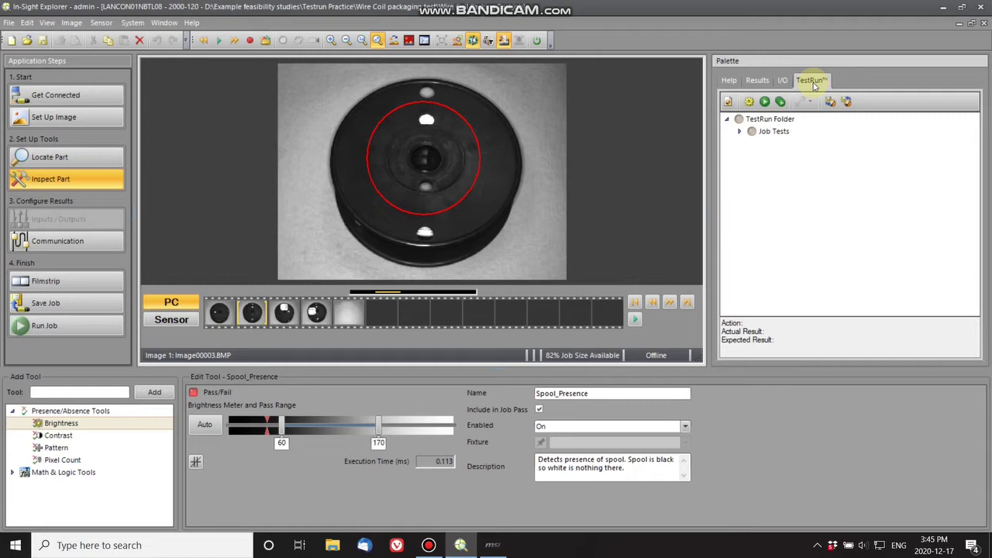
left_click(750, 106)
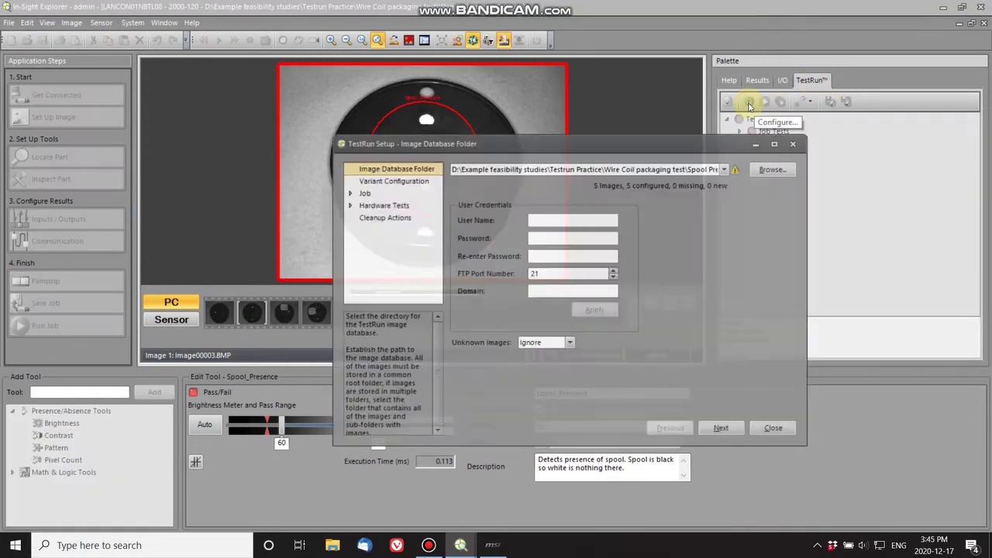
left_click_drag(639, 147, 524, 213)
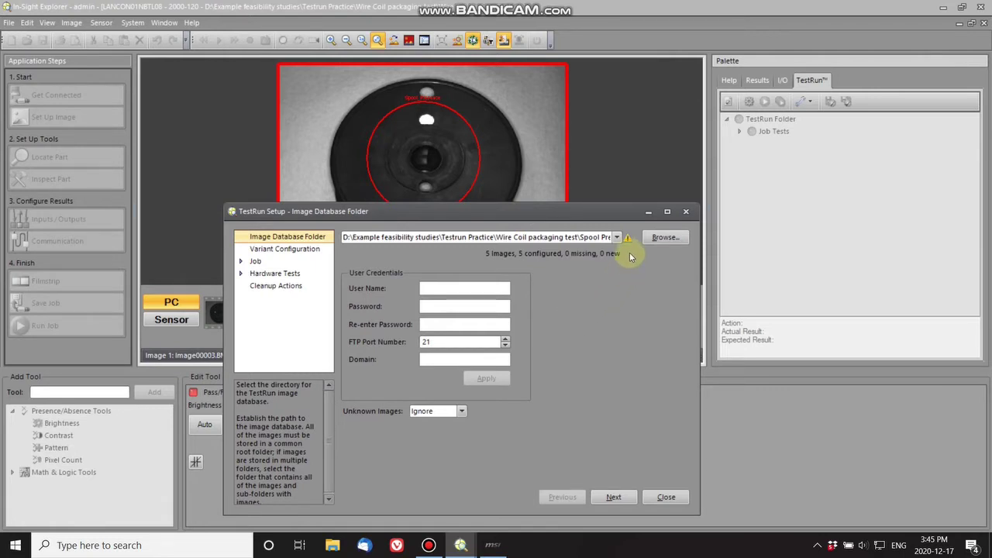
mouse_move(628, 240)
left_click(287, 250)
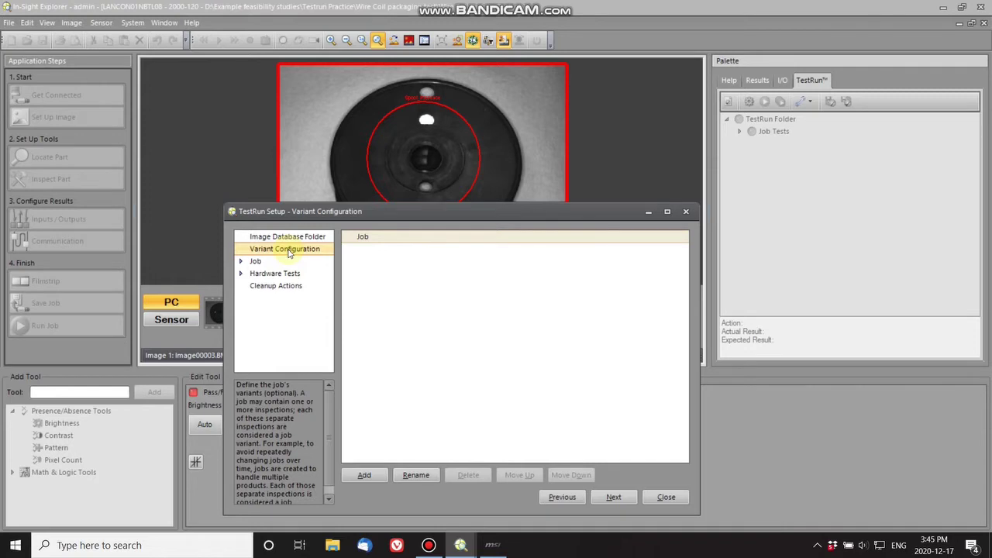
Show the Job Setup Actions and review the Spool_Presence Maximum 170 and Minimum 60 rows
left_click(241, 262)
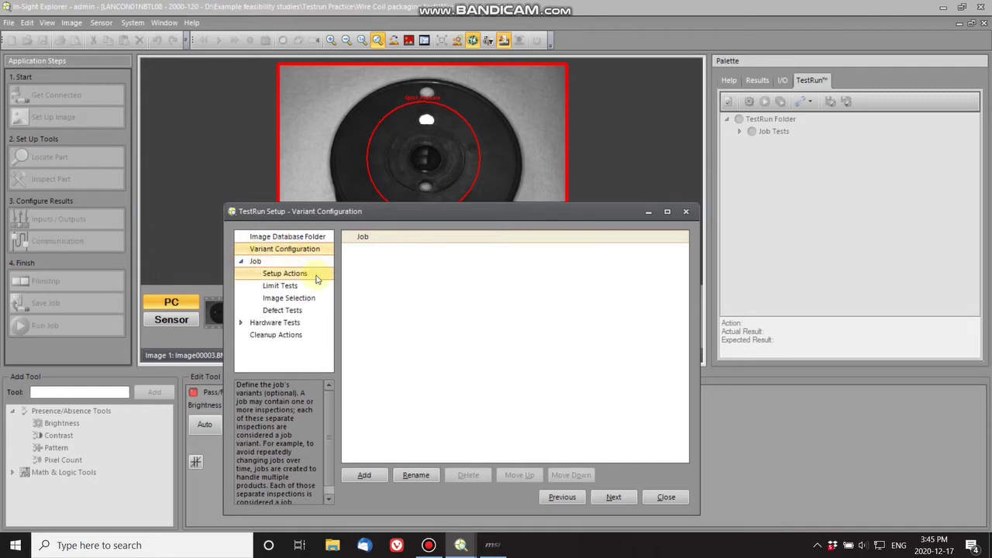
left_click(285, 274)
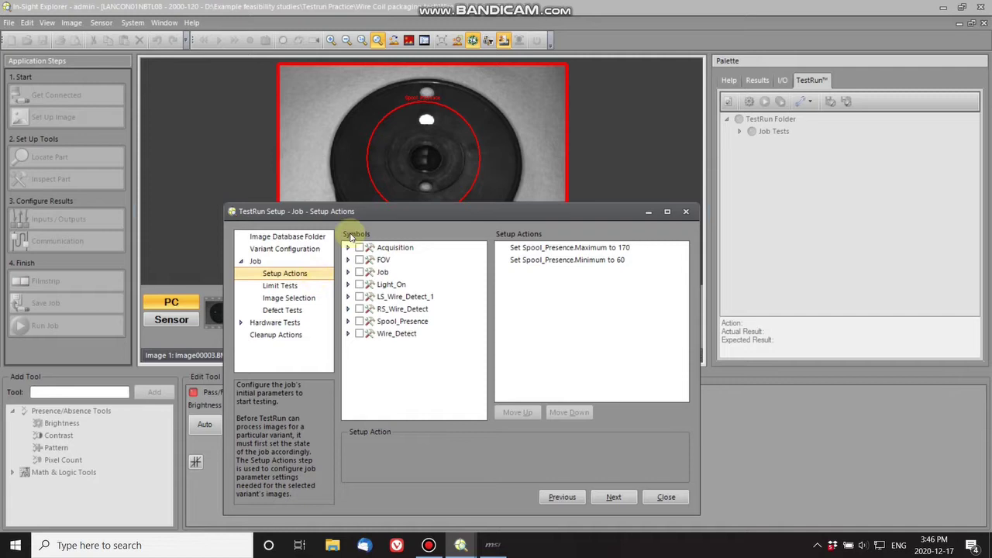
left_click_drag(364, 214, 596, 193)
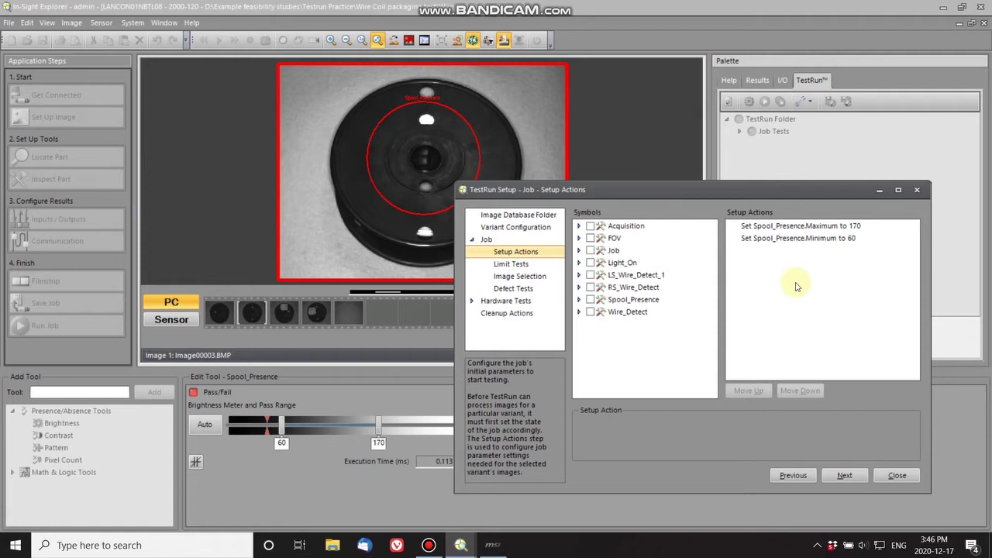
left_click(793, 242)
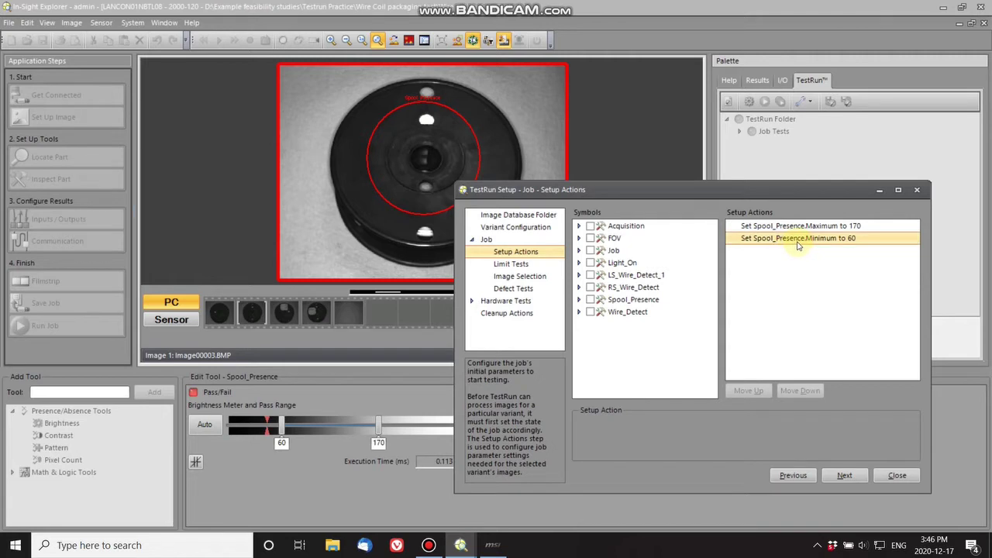
left_click(798, 228)
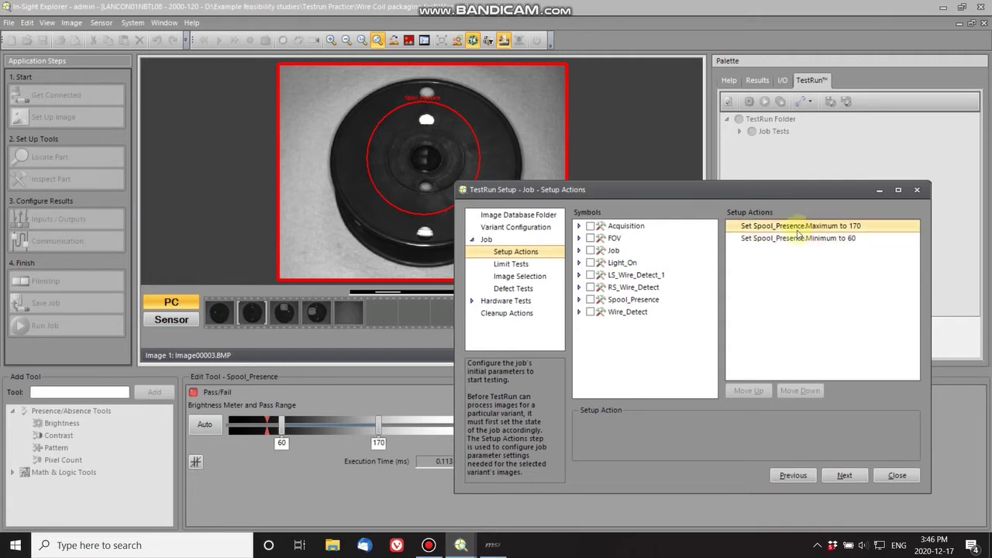
left_click(794, 239)
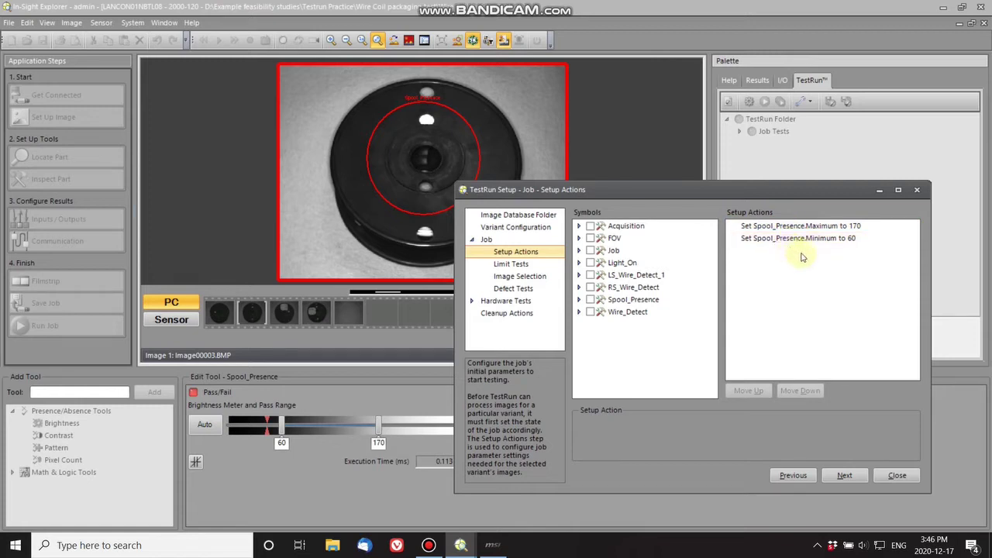
left_click(852, 227)
Show Limit Tests and view the Exposure_Time limit of 0.500 to 2.000
left_click(523, 264)
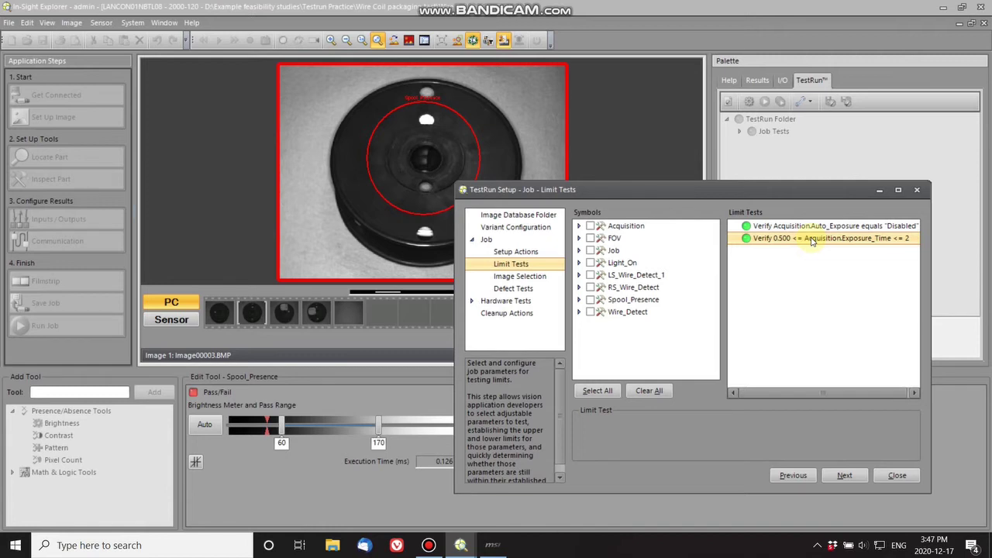
left_click(811, 241)
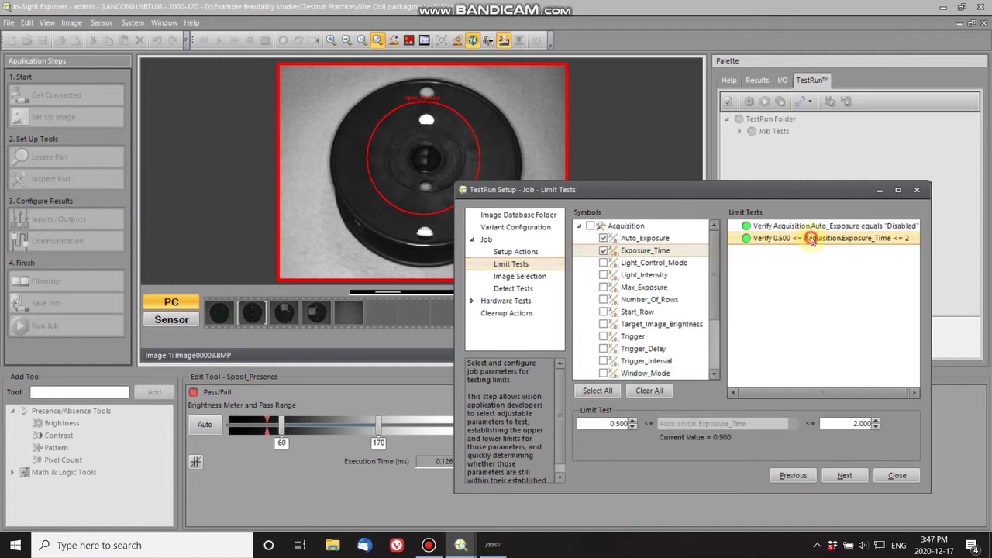
Preview the test images Image00002, 00003, 00007, 00008 and 00018 in Image Selection
left_click(527, 277)
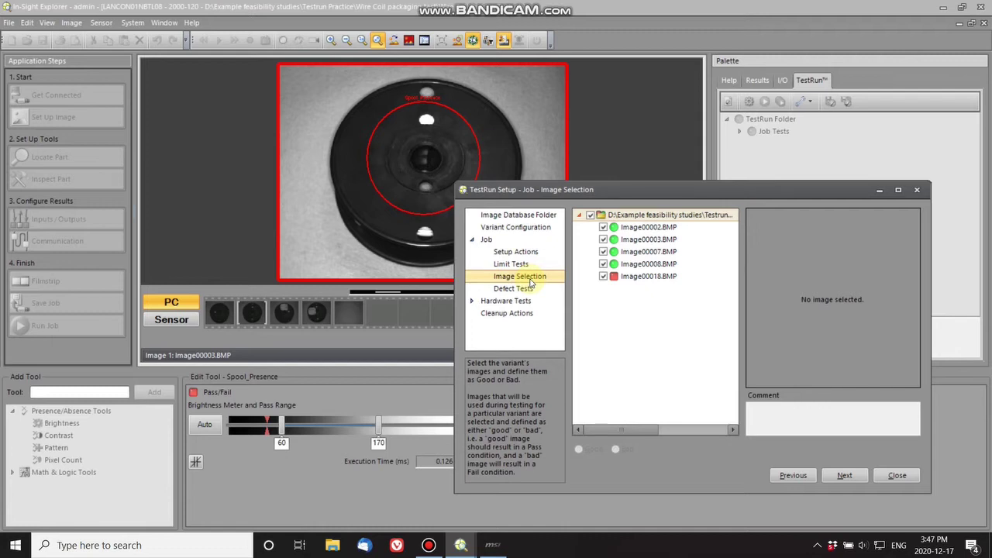
left_click(640, 228)
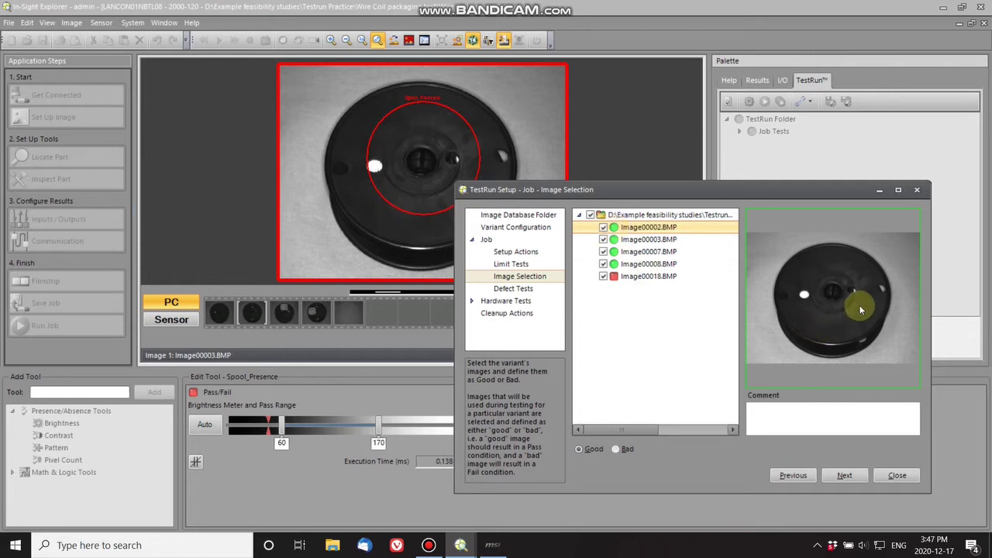
left_click(649, 240)
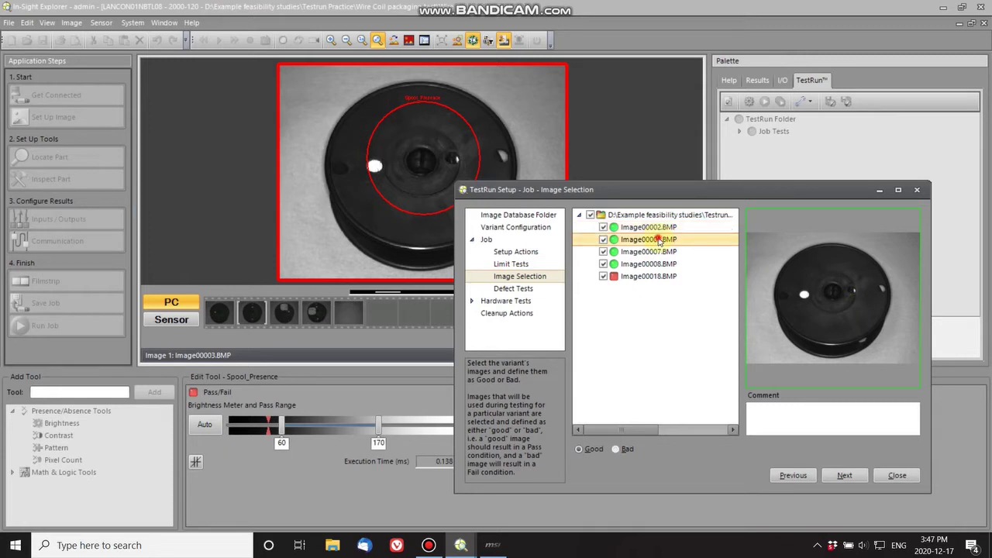
left_click(656, 253)
left_click(655, 265)
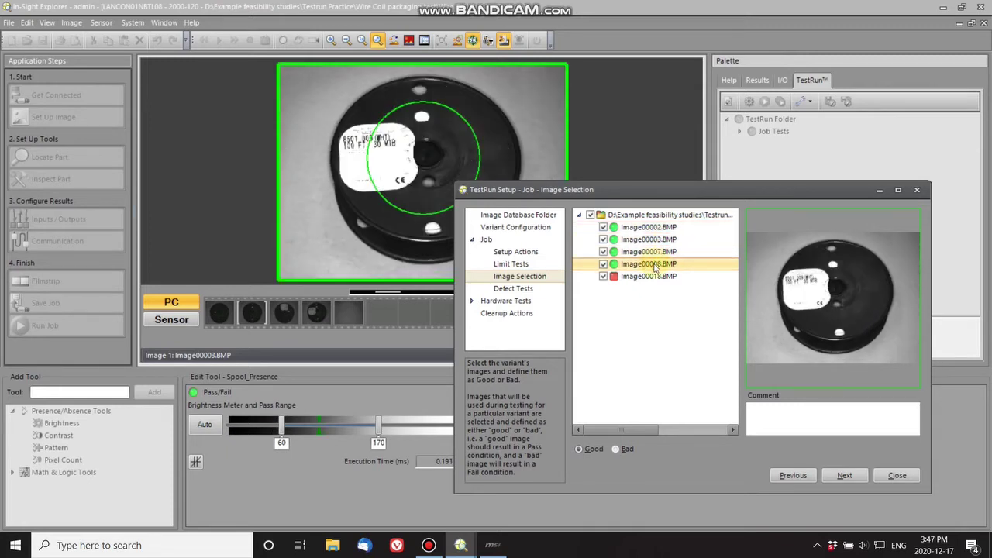
left_click(649, 277)
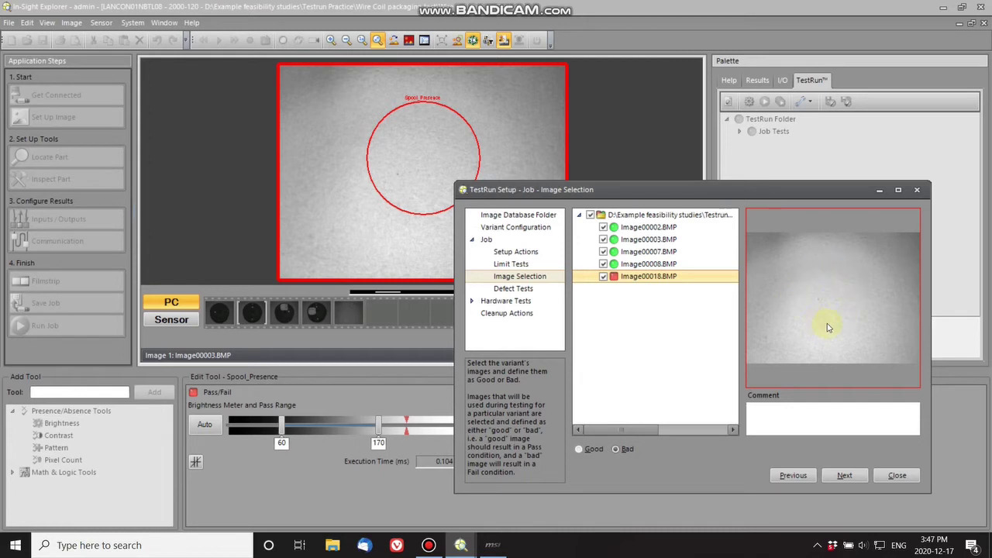
Mark Image00018 as Bad and move on to Defect Tests
right_click(647, 276)
left_click(681, 301)
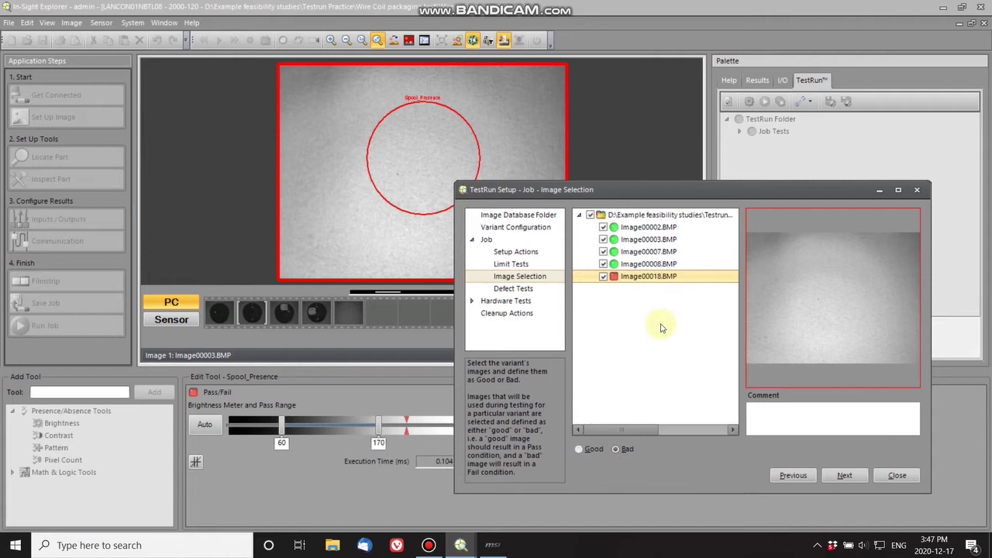
left_click(524, 290)
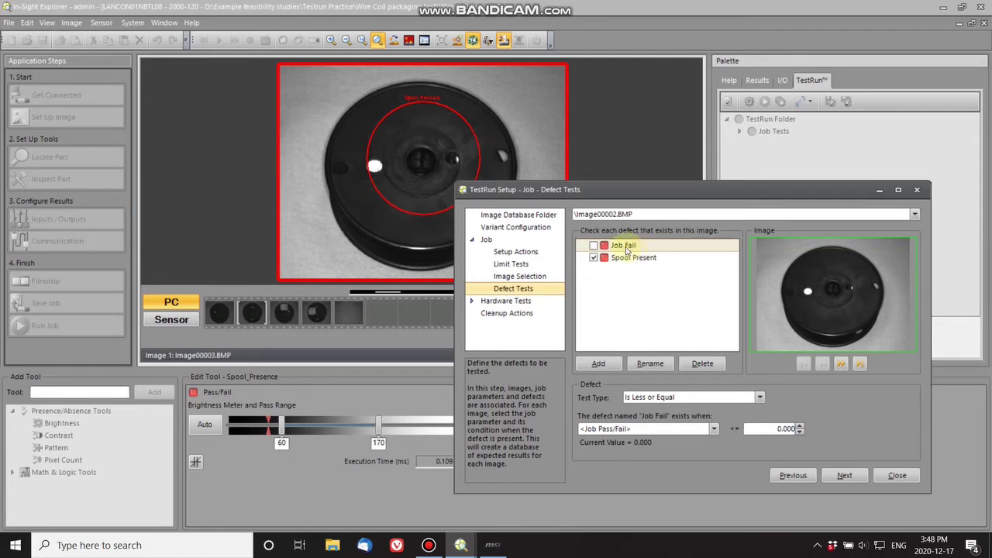
For Image00018, check Job Fail and uncheck Spool Present in the Defect Tests
left_click(632, 257)
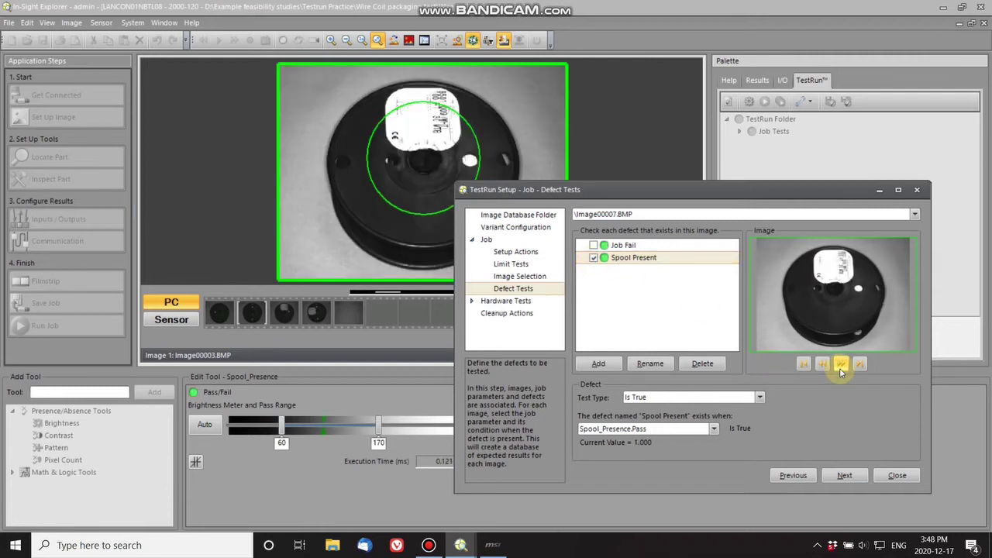
left_click(841, 364)
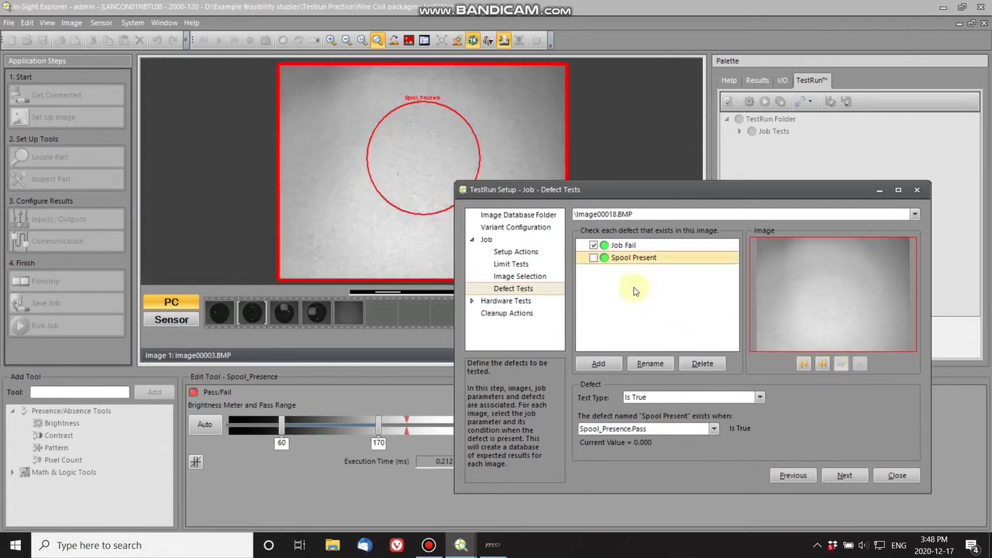
left_click(594, 246)
left_click(593, 259)
Look at Hardware Tests and Cleanup Actions, then go back to Job Setup Actions
left_click(525, 307)
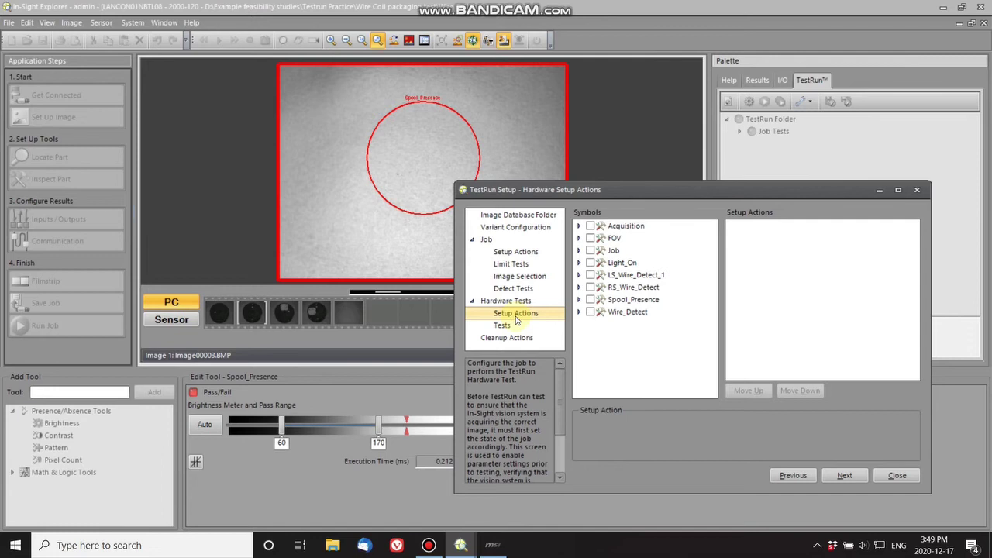
left_click(513, 339)
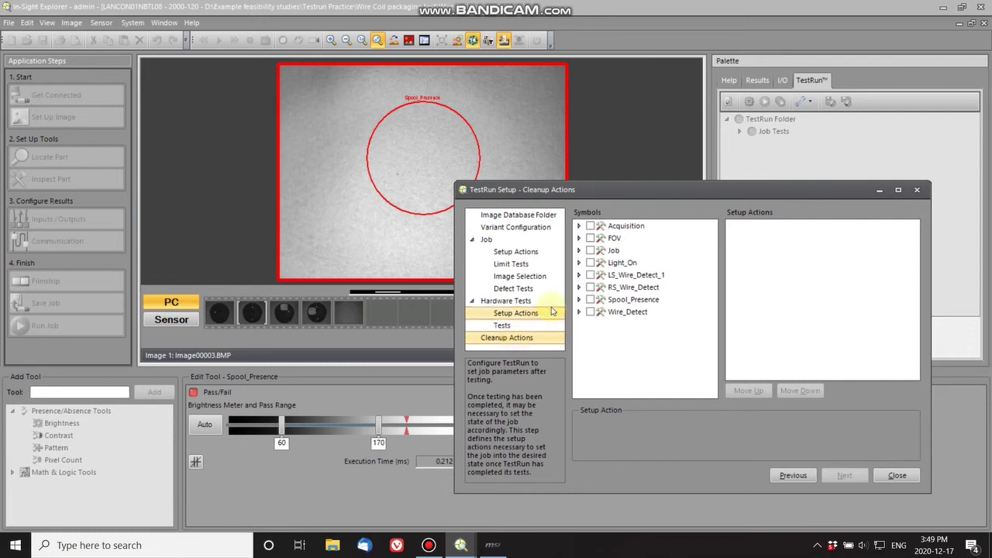
left_click(508, 255)
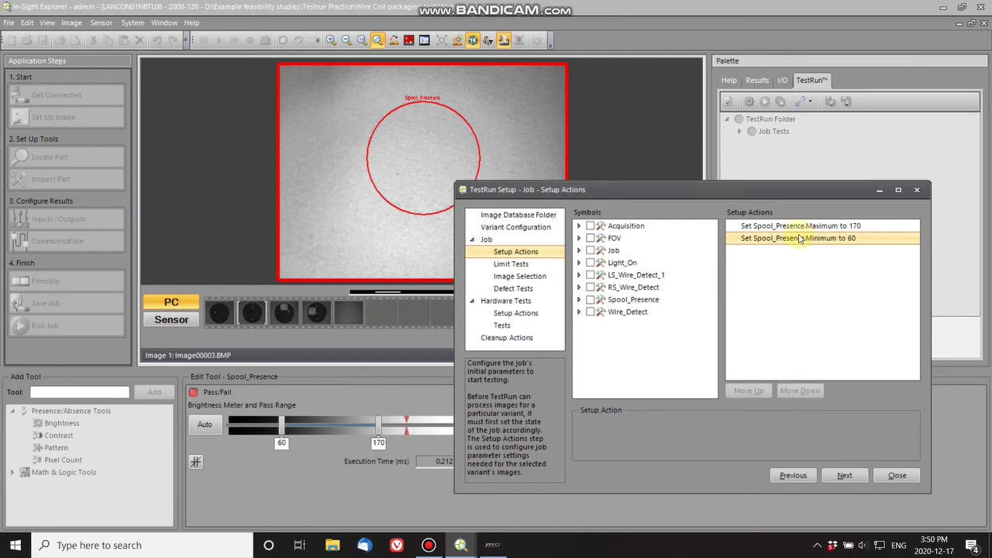
Check Limit Tests, Image Selection and Defect Tests, then close the setup and run TestRun
left_click(526, 269)
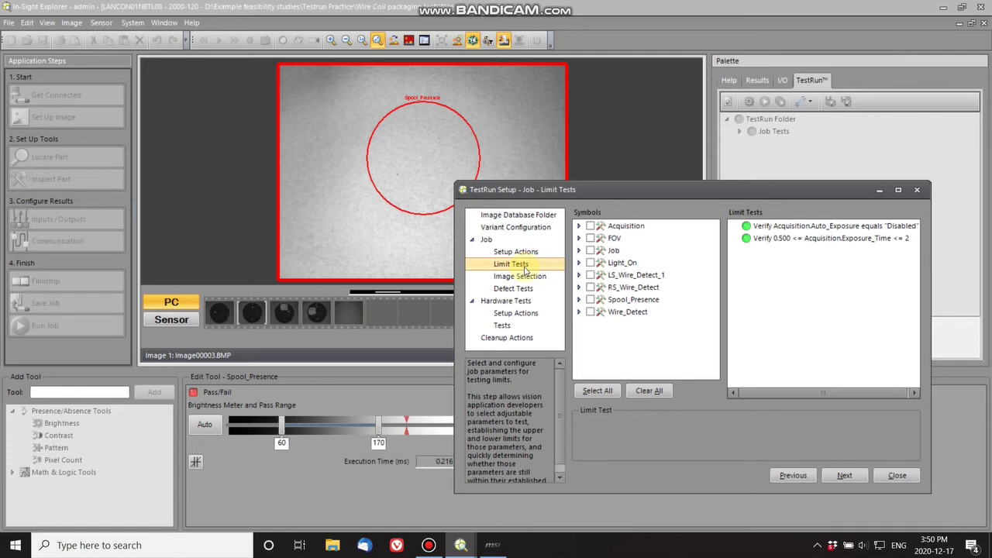
left_click(522, 277)
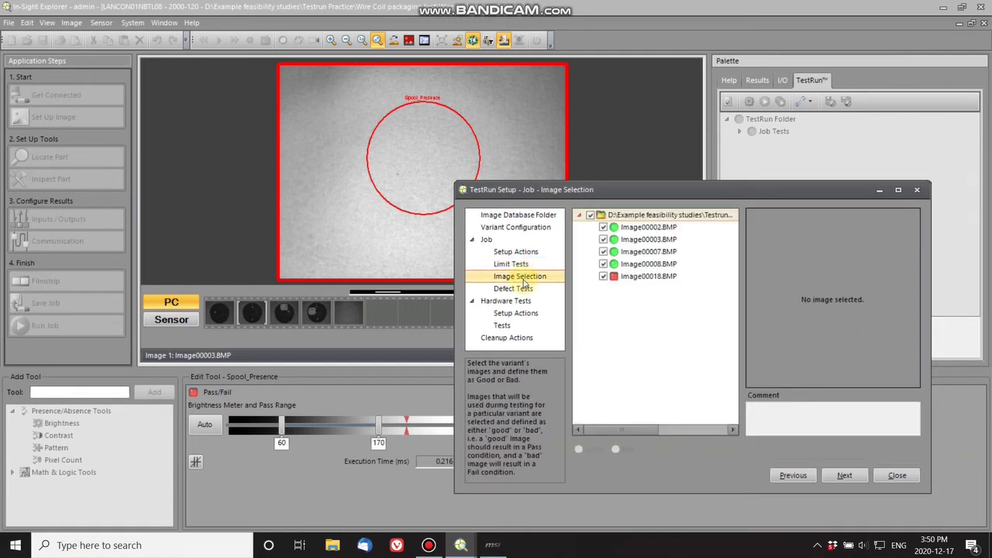
left_click(517, 289)
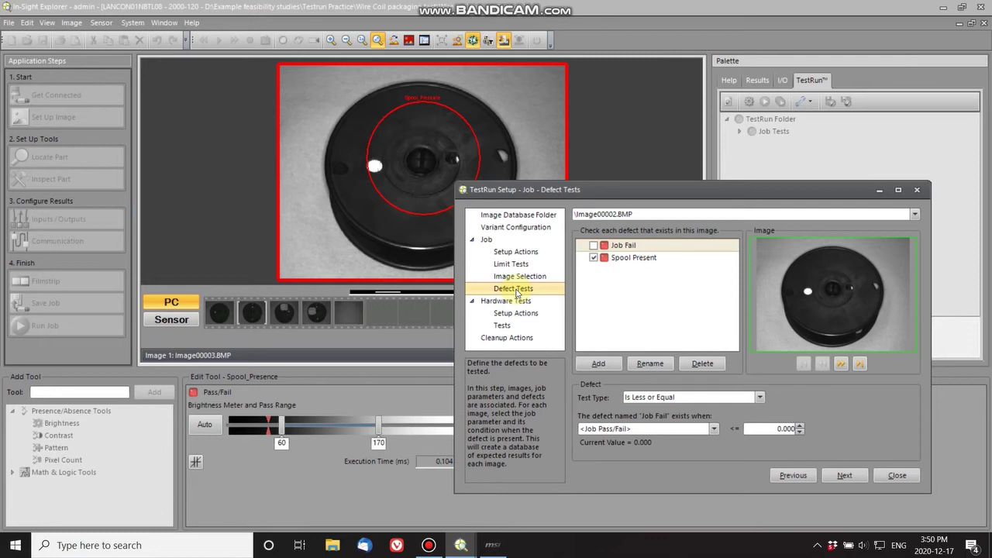
left_click(897, 475)
left_click(766, 102)
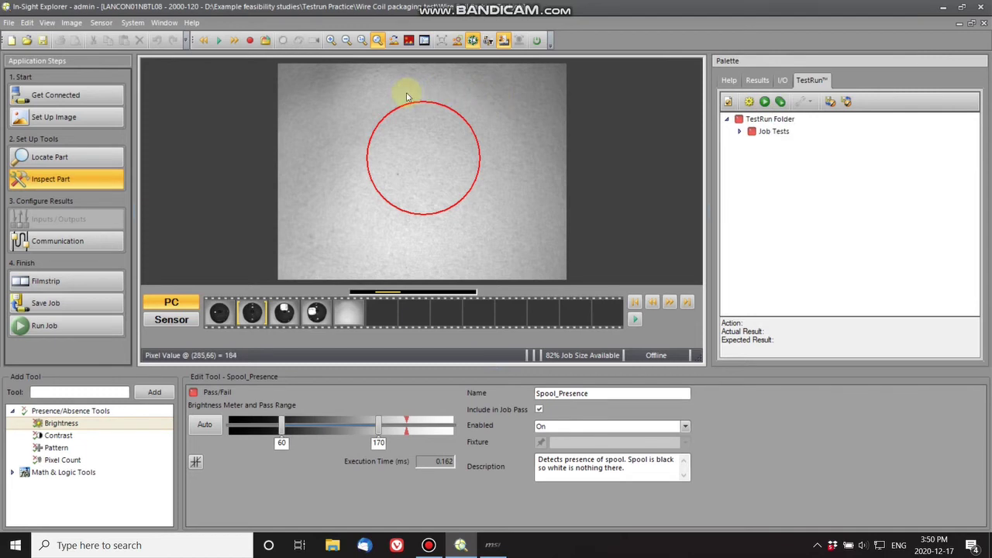
Run the job tests again and inspect the Job Tests and TestRun Folder results
left_click(765, 102)
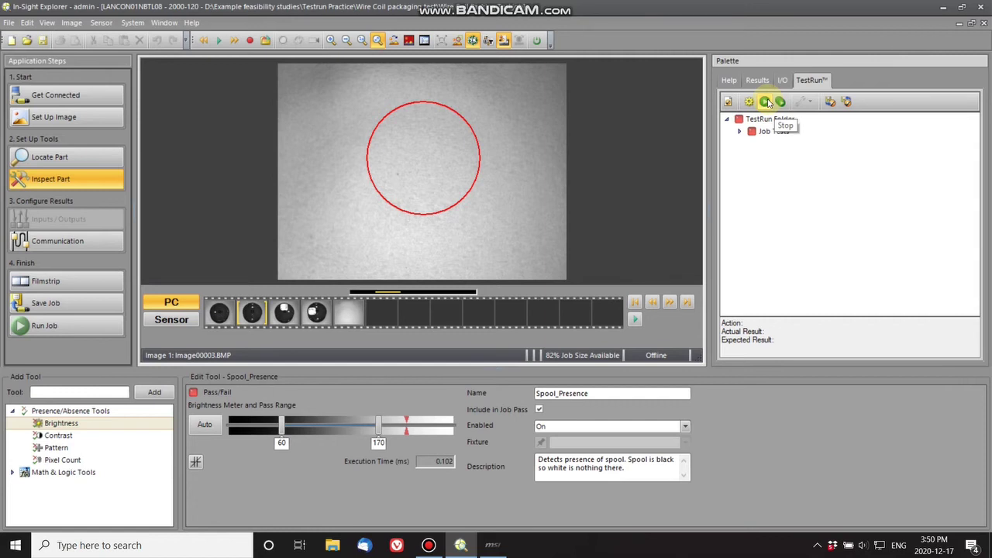
left_click(791, 131)
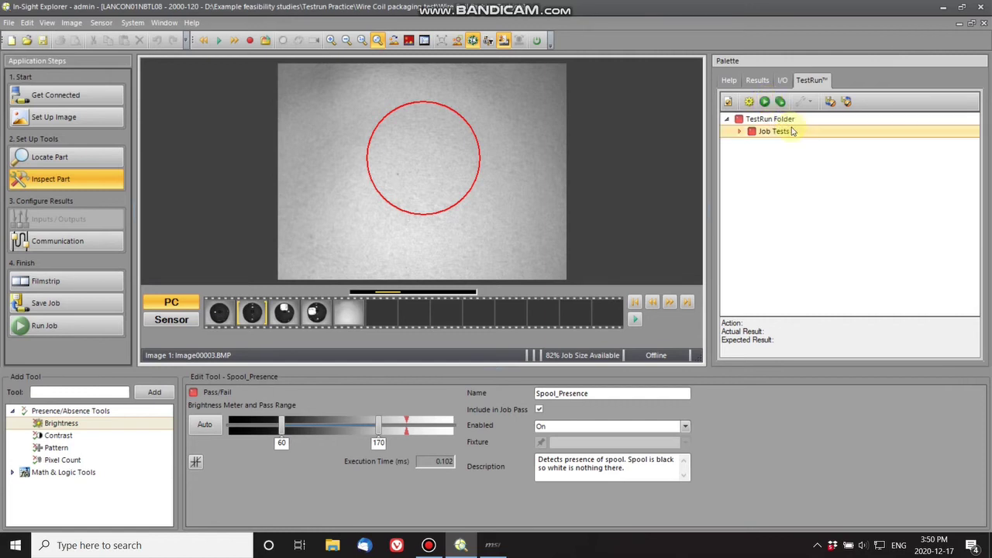
left_click(742, 121)
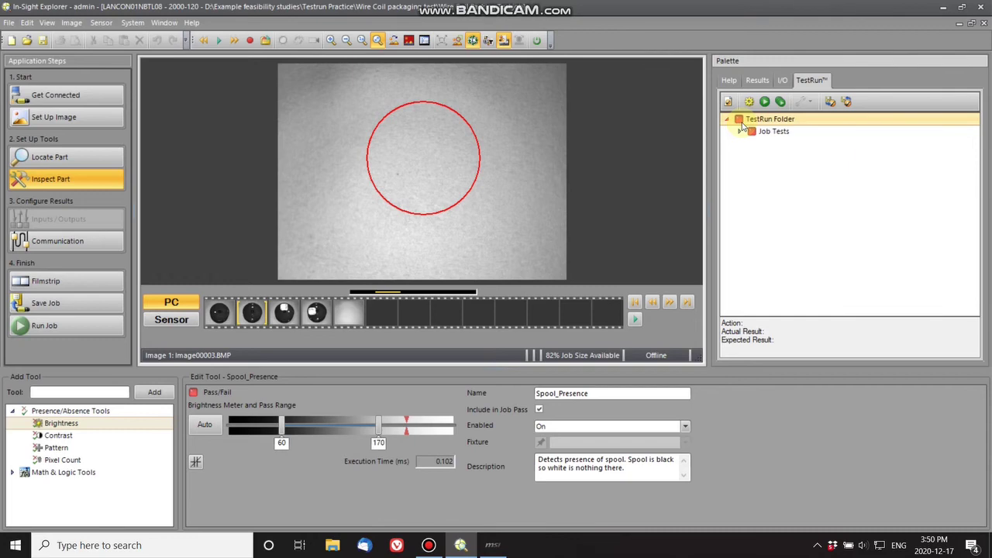
Reopen TestRun Setup, check Defect Tests and Image Selection, and close it
left_click(749, 101)
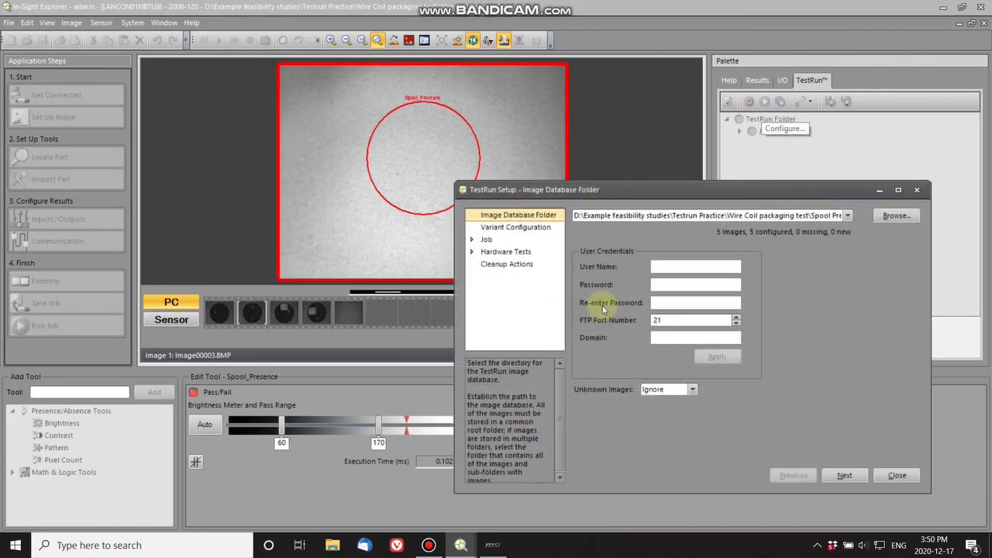
left_click(472, 239)
left_click(522, 289)
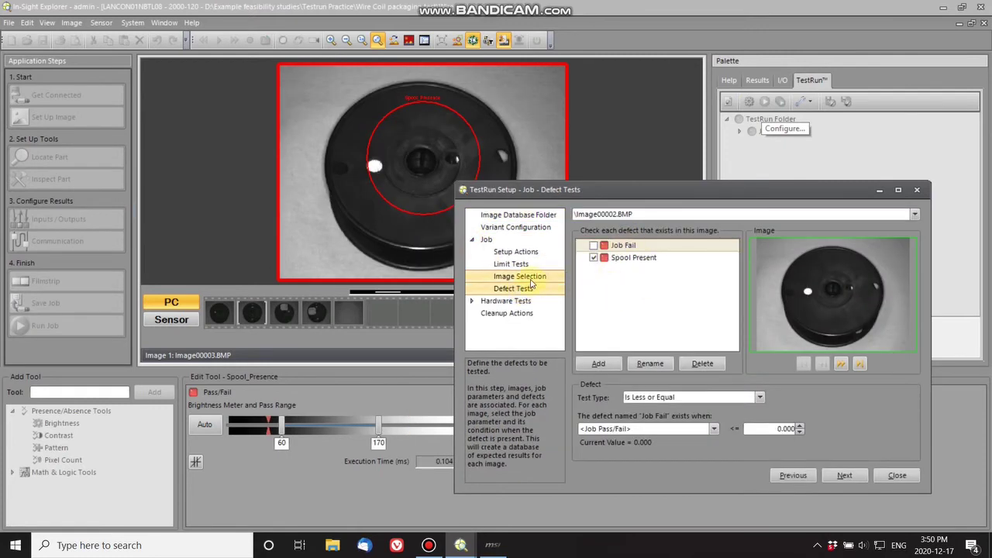
left_click(530, 279)
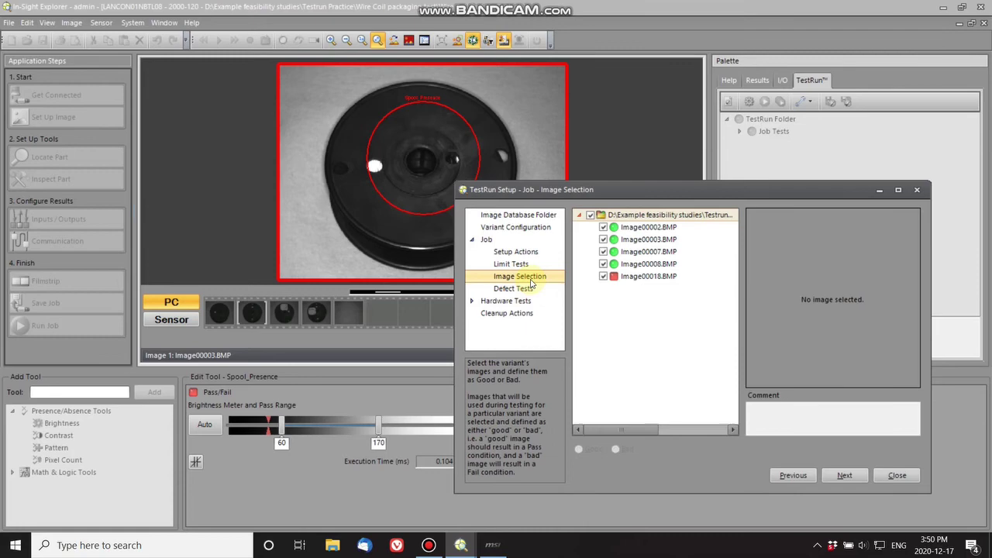
left_click(917, 190)
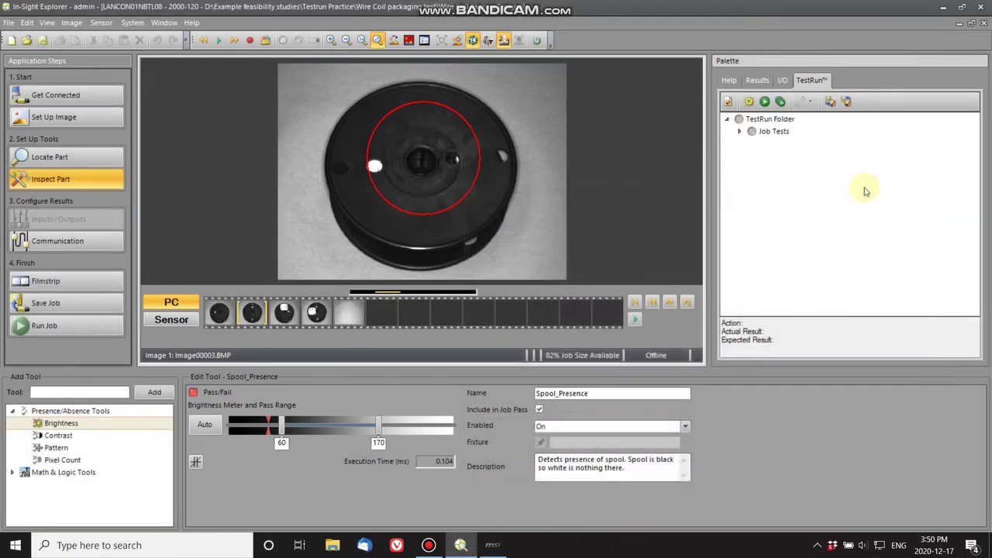
Rerun TestRun and expand Job Tests, Job Setup and Job Limits, showing Exposure_Time 0.9 passing
left_click(749, 104)
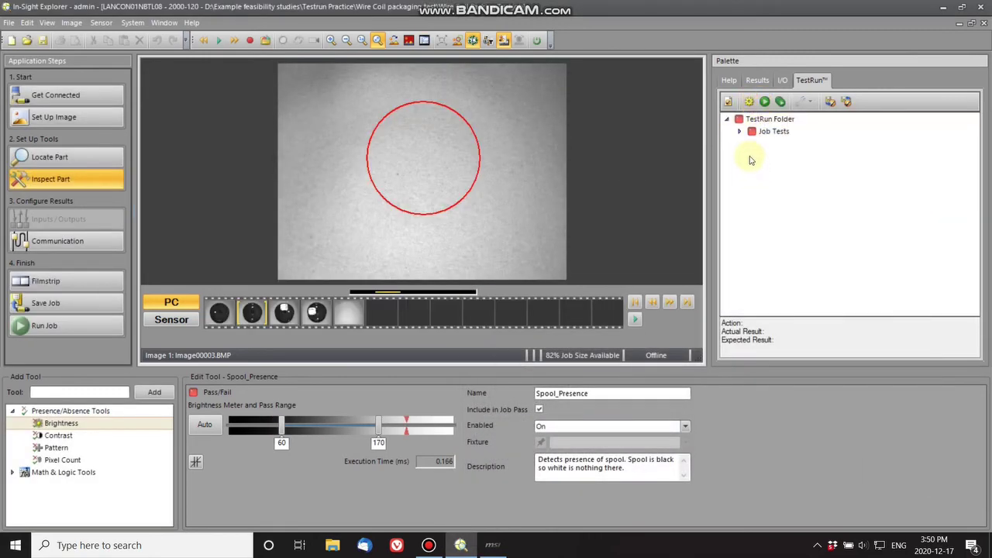
left_click(740, 132)
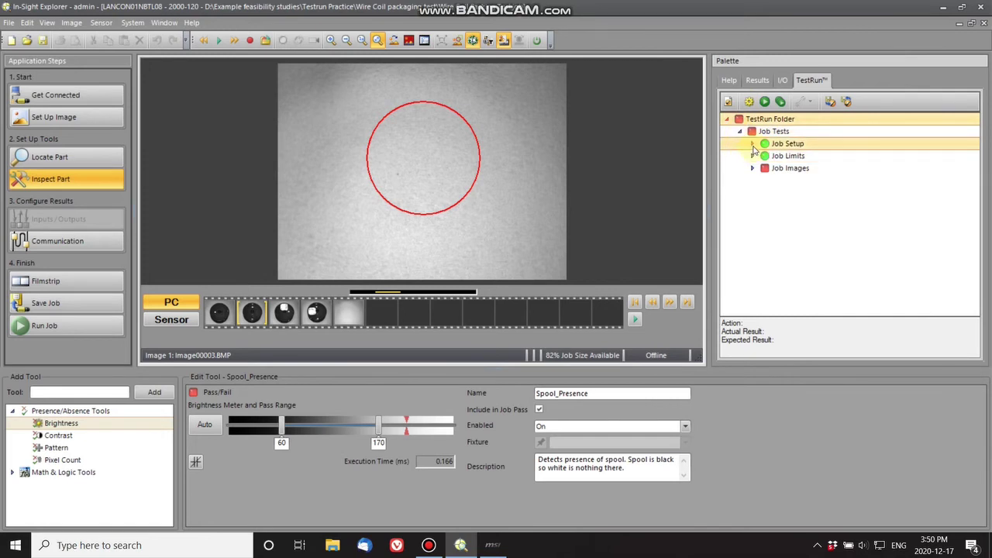
left_click(753, 145)
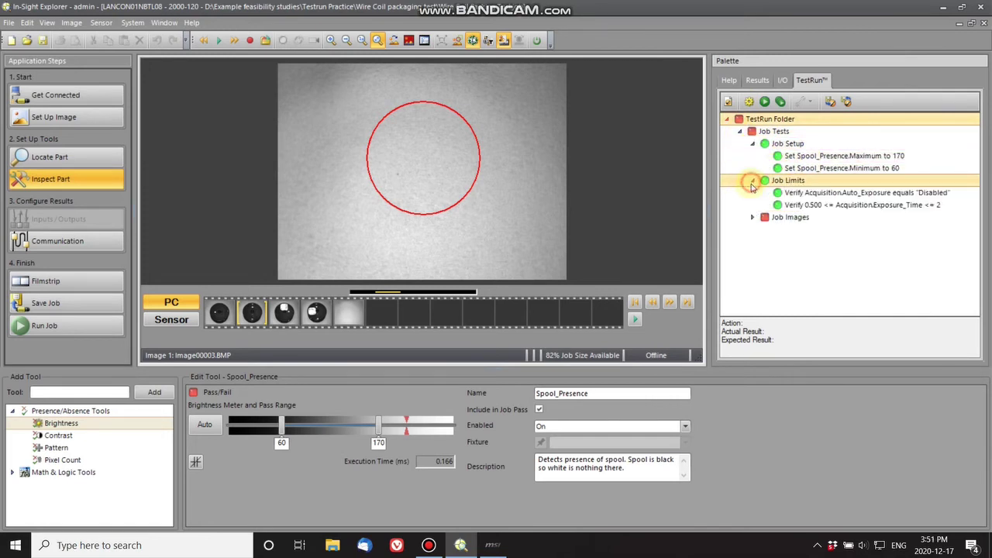
mouse_move(801, 198)
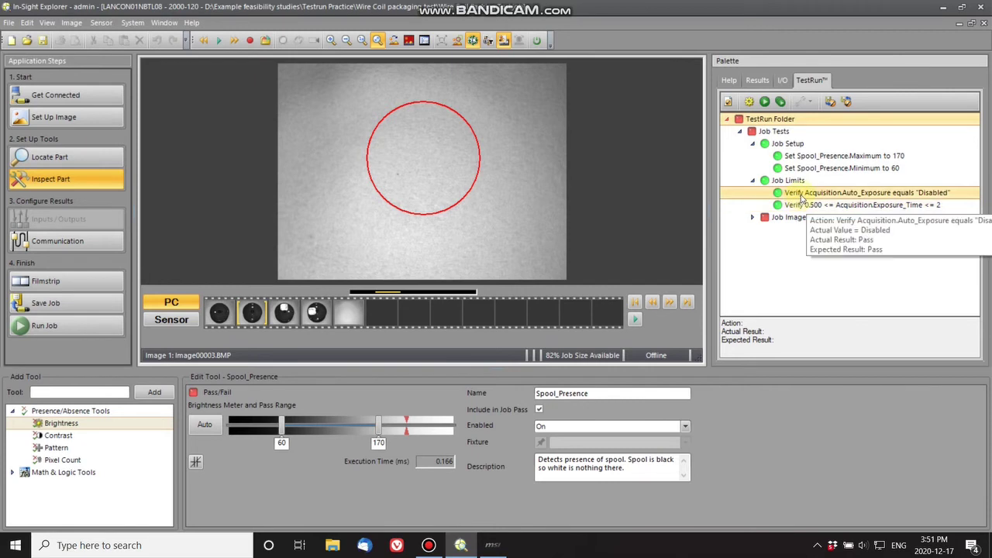
mouse_move(839, 211)
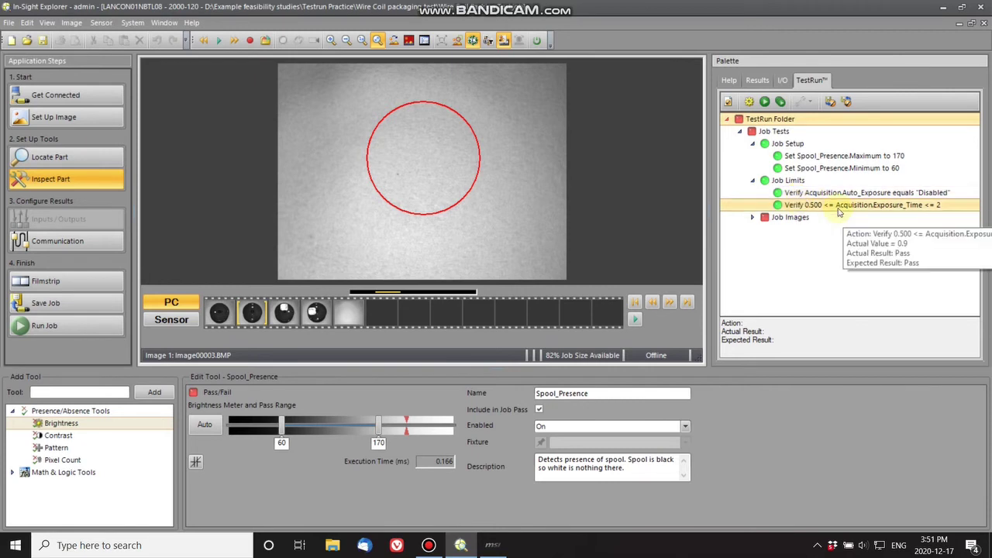
Expand the Job Images results and view the results for Image00007.BMP and Image00008.BMP
left_click(753, 219)
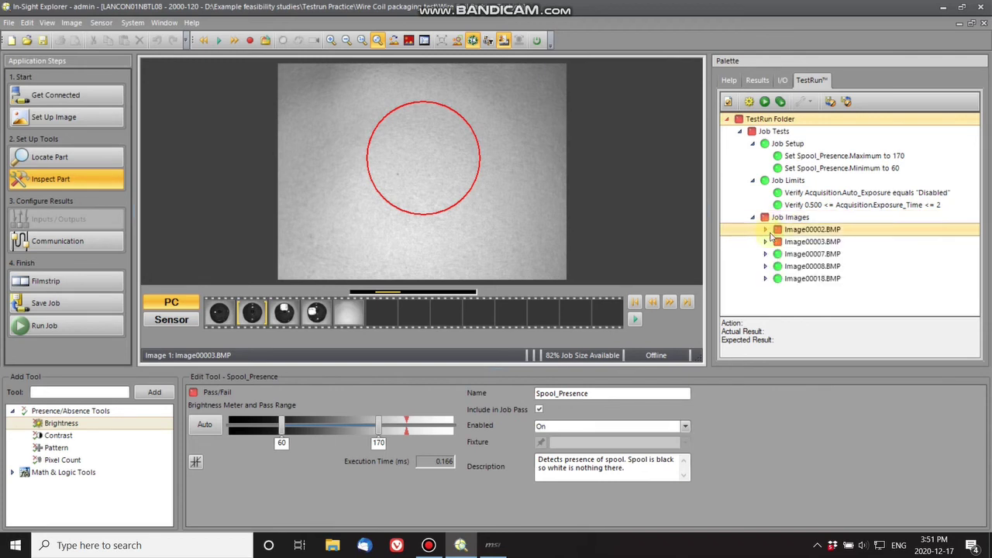
left_click(781, 256)
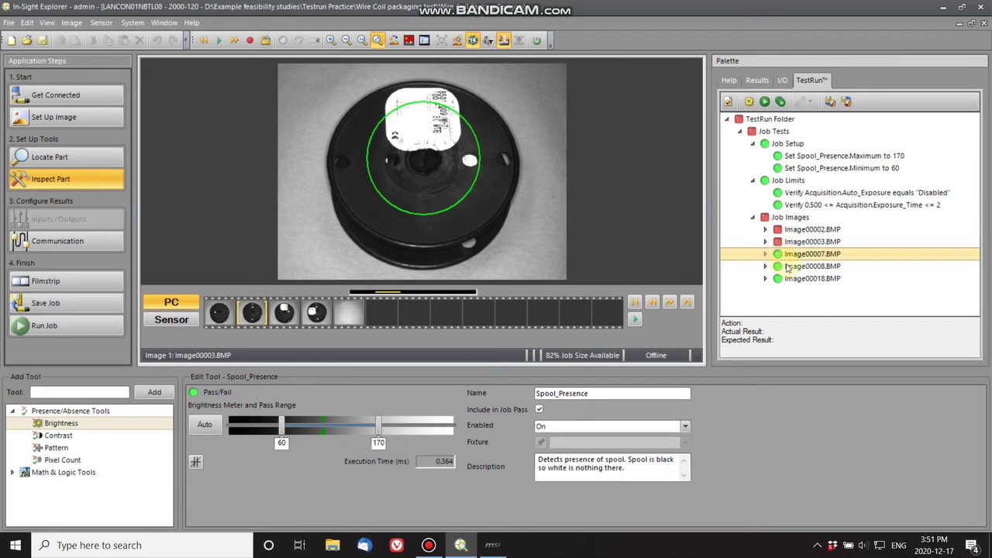
left_click(796, 267)
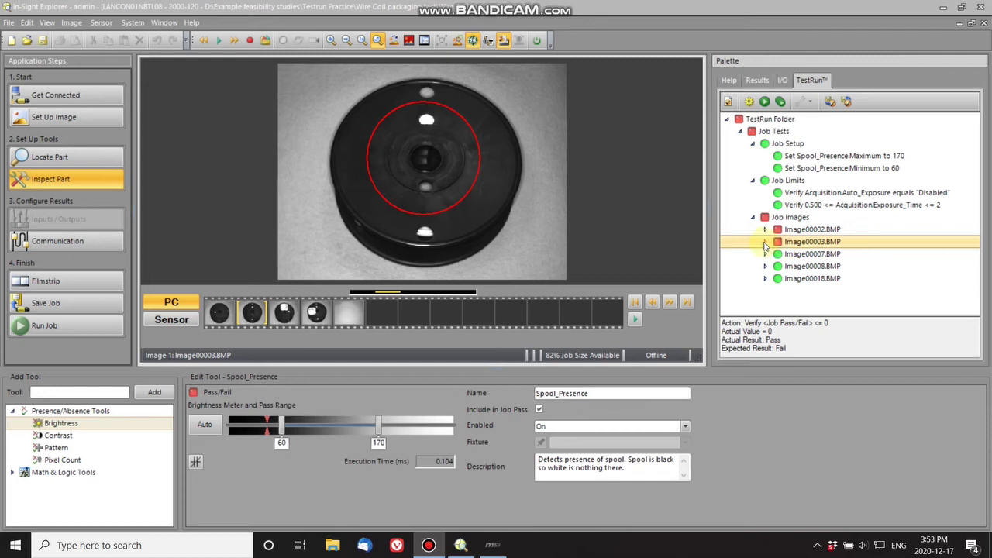
Inspect Image00003.BMP's Verify Job Fail check and Image00002.BMP's failing Spool Present check
left_click(766, 242)
left_click(821, 257)
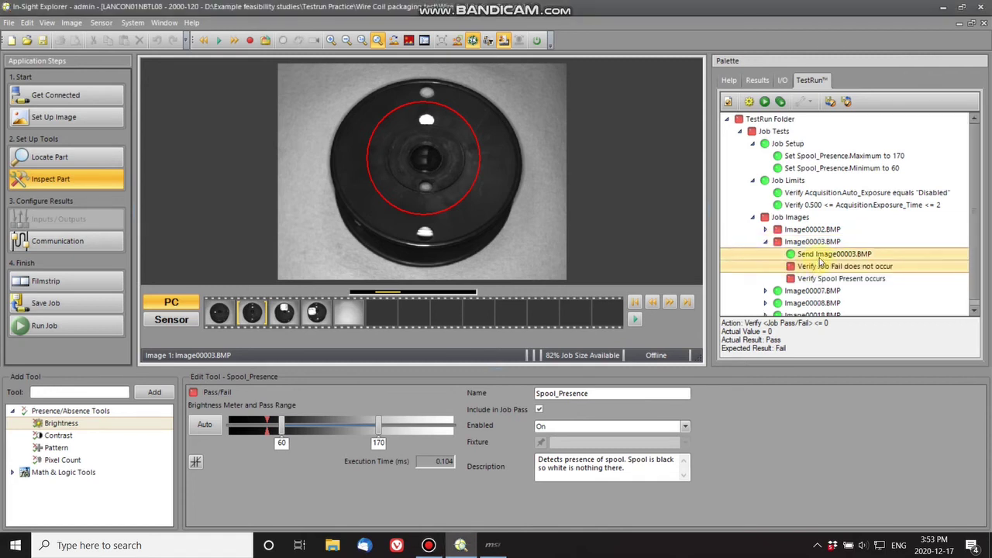
left_click(821, 265)
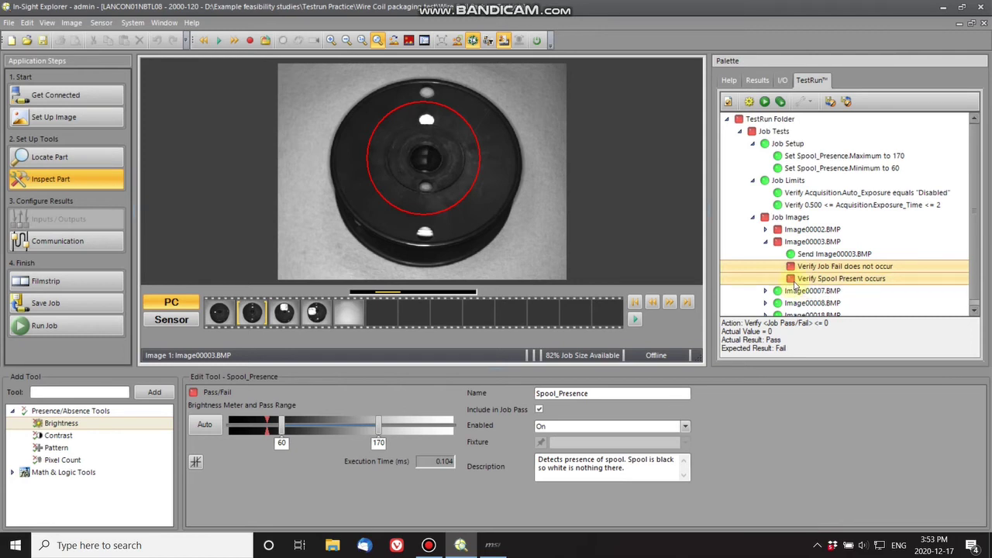
mouse_move(795, 284)
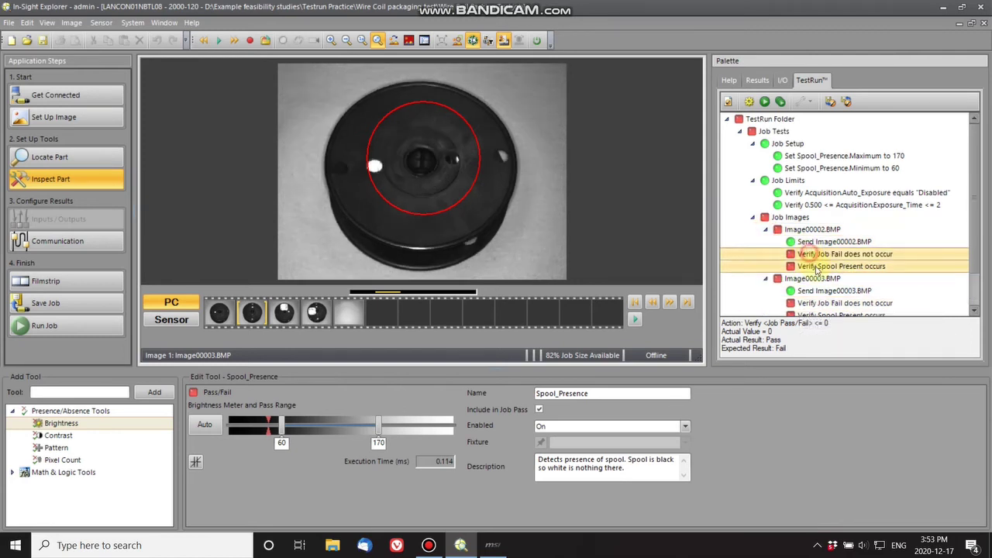
left_click(816, 268)
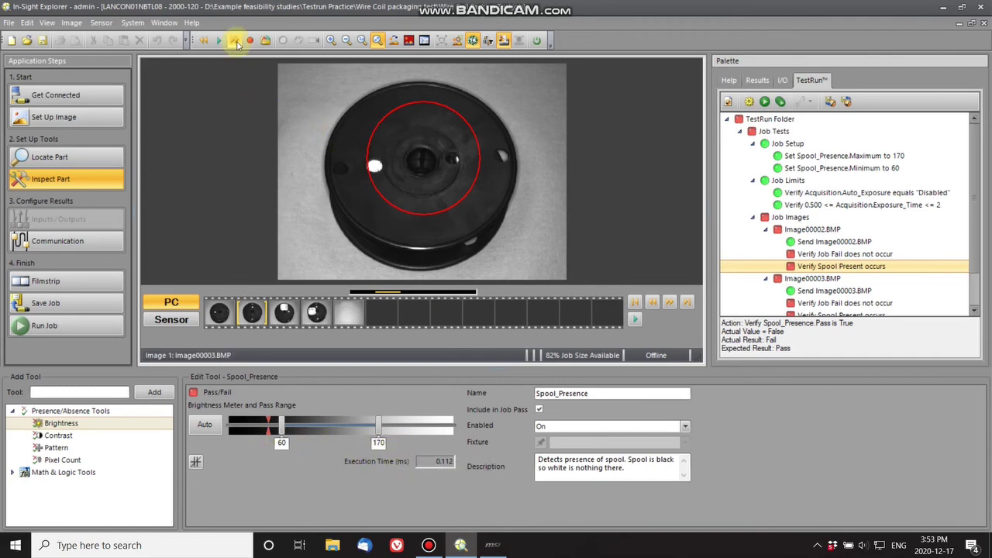
In the TestRun setup's Setup Actions, set the Spool_Presence minimum action to 30
left_click(750, 102)
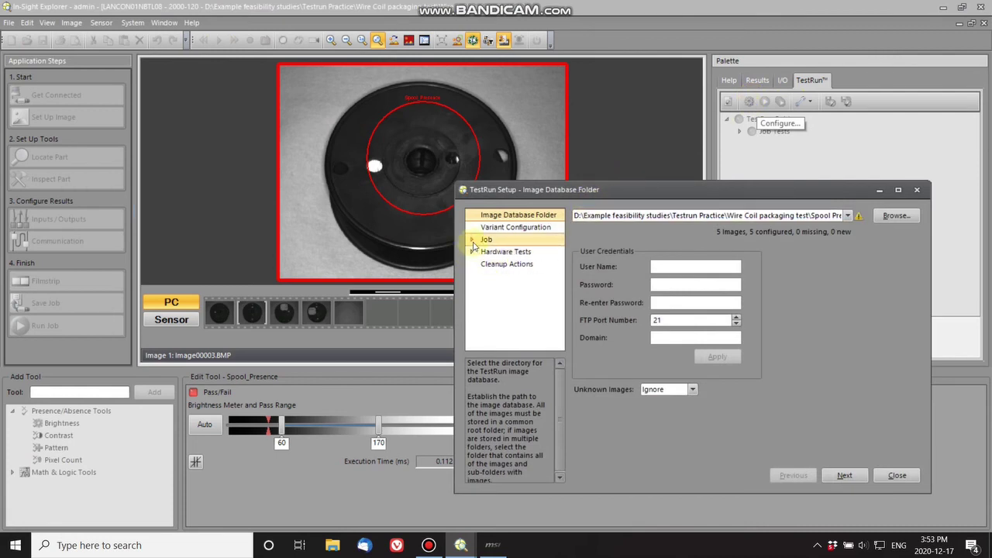
left_click(473, 241)
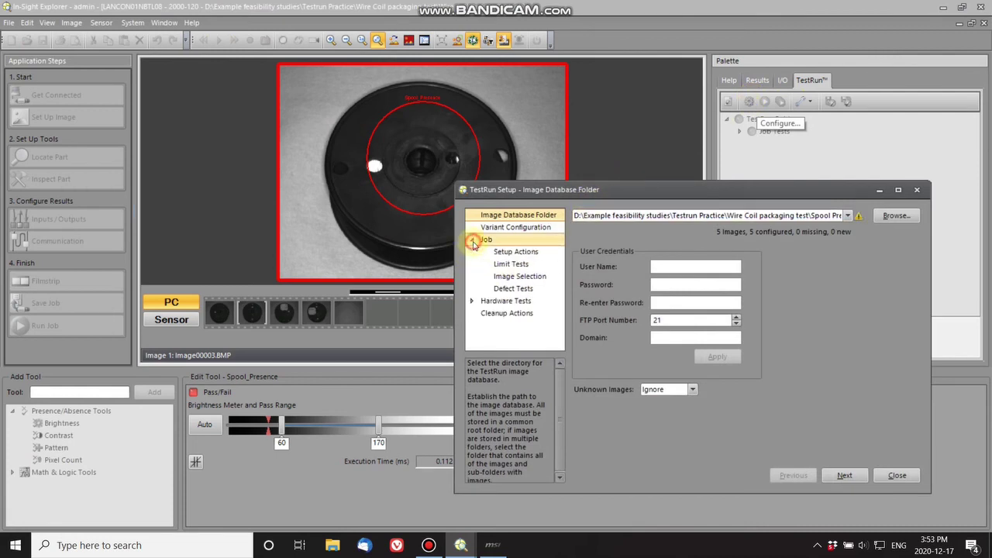
left_click(526, 254)
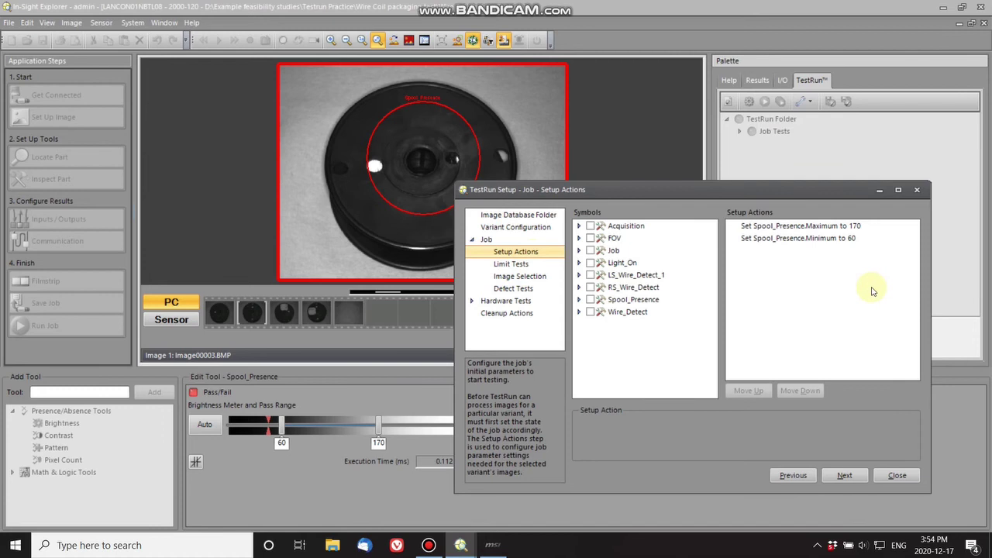
left_click(830, 242)
left_click(772, 423)
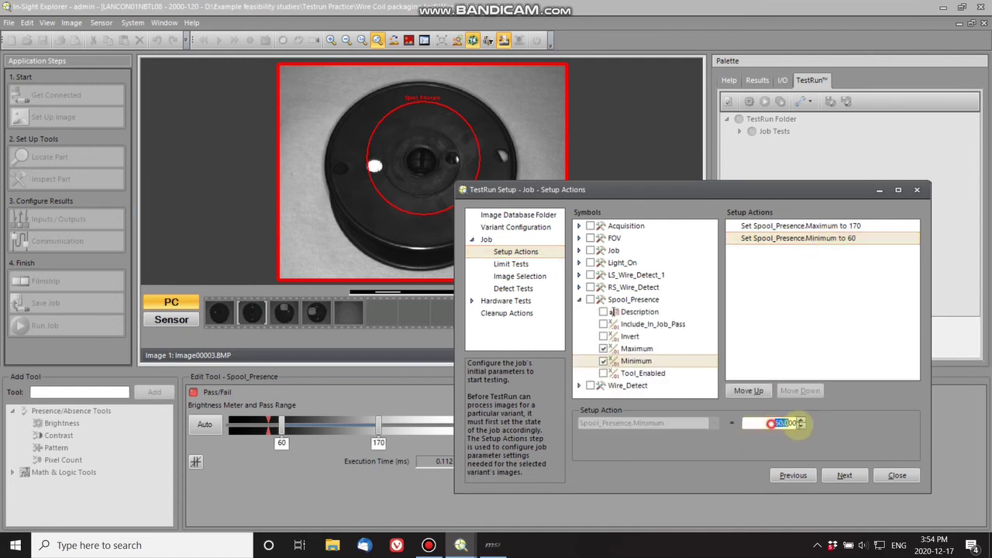
type("30")
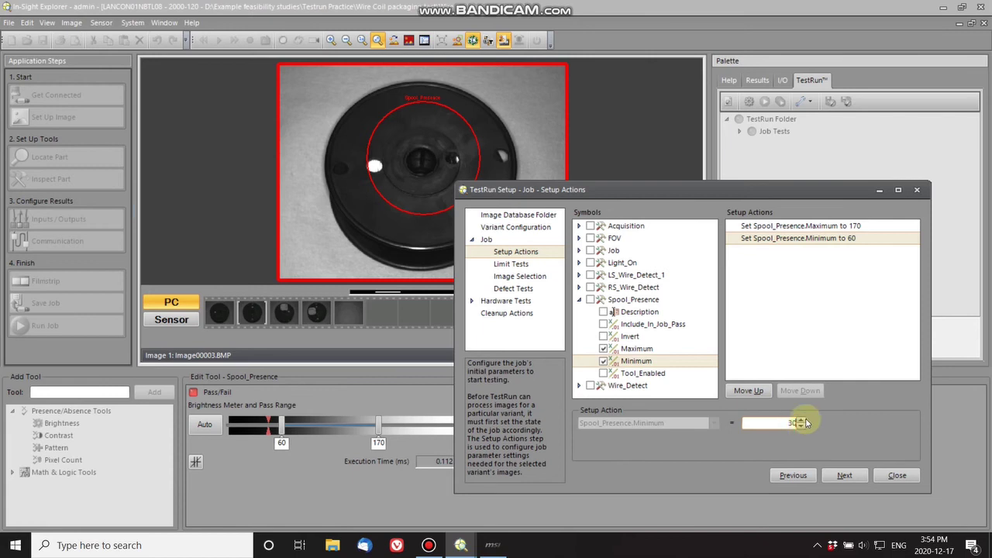
Set the Spool_Presence maximum action to 230 and close the TestRun setup
left_click(825, 226)
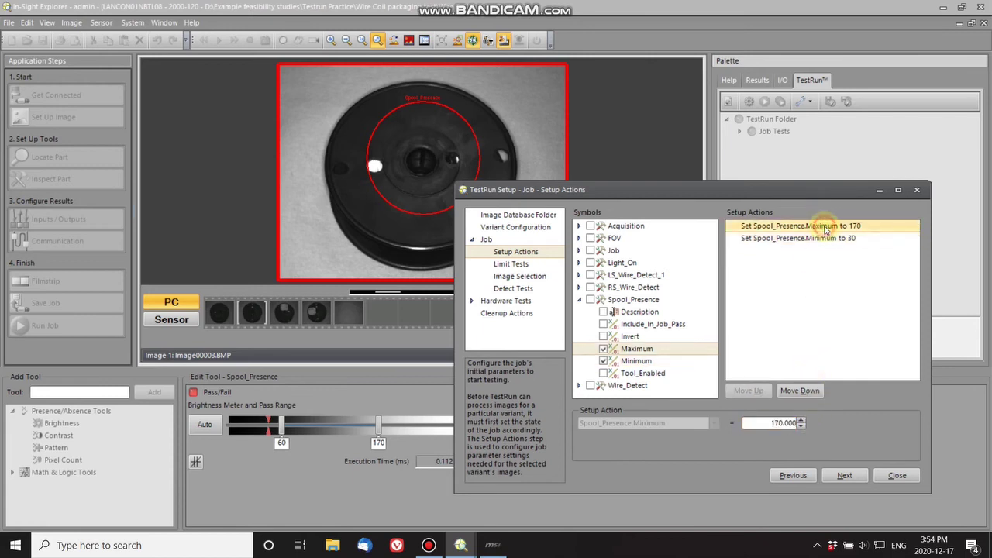
left_click(772, 423)
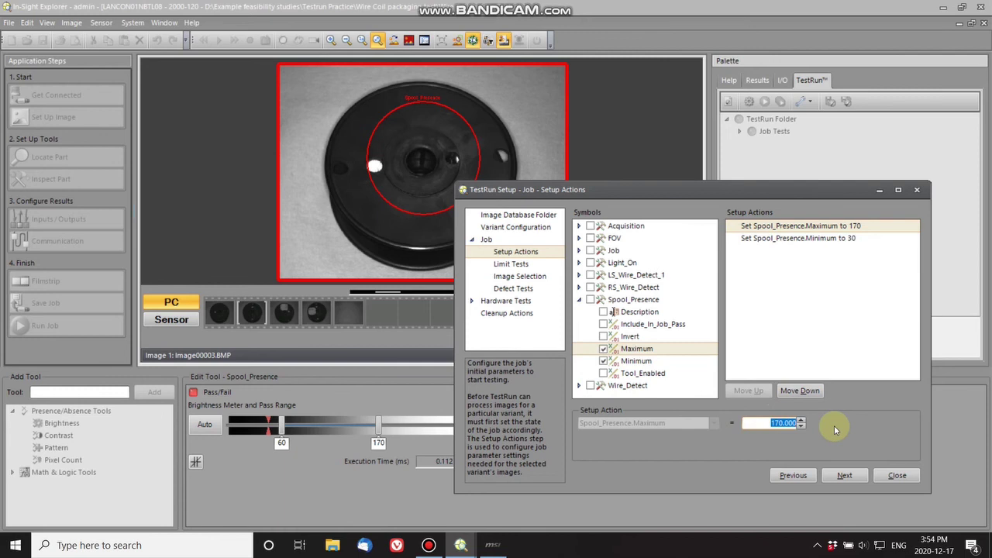
type("230")
left_click(818, 238)
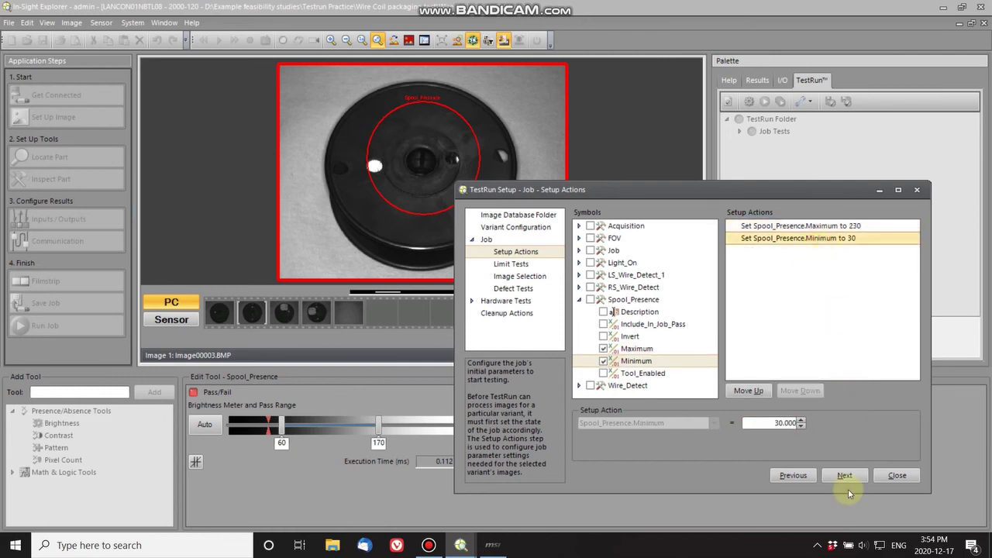
left_click(897, 475)
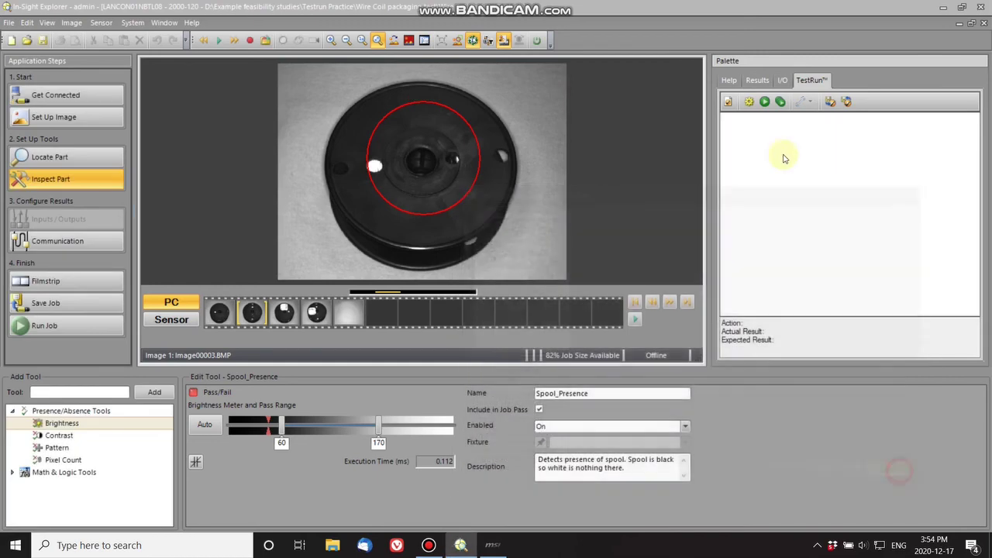
Run the TestRun and expand the Job Tests, Job Limits, Job Setup and Job Images results
left_click(765, 102)
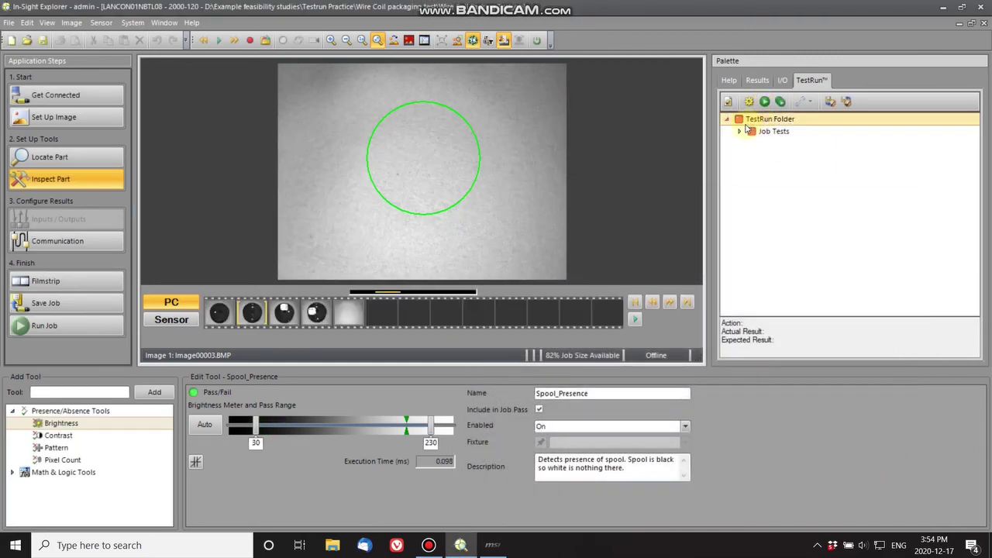
left_click(748, 131)
left_click(740, 131)
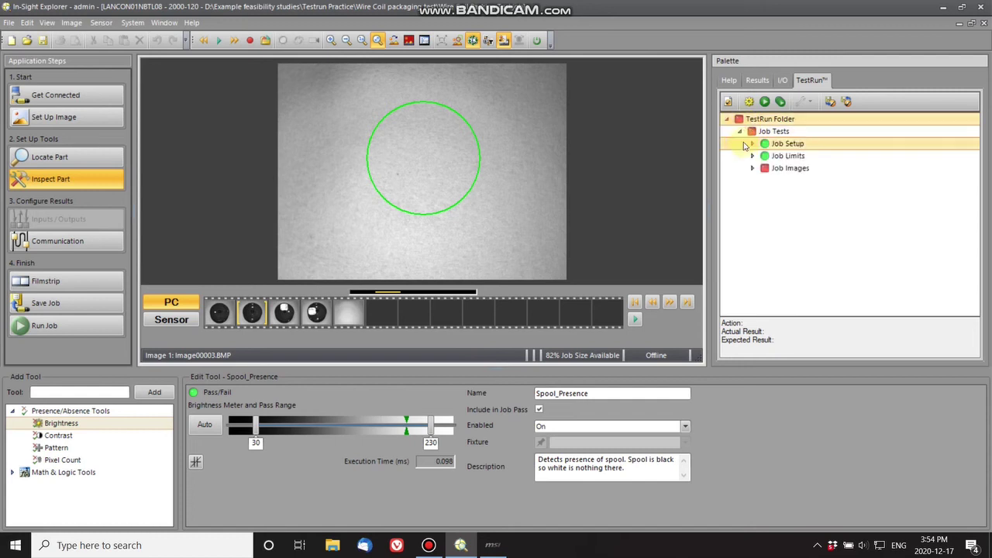
left_click(754, 156)
left_click(753, 158)
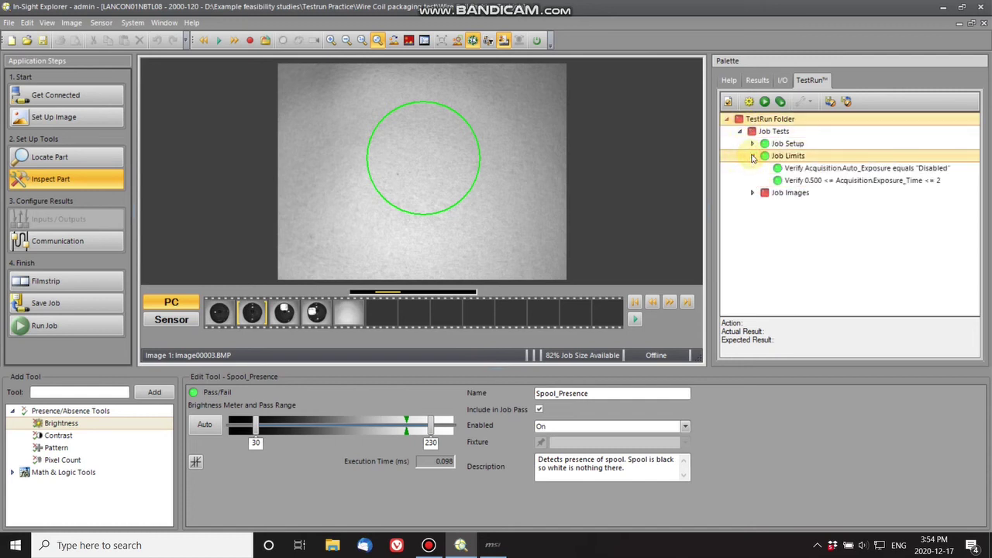
mouse_move(814, 184)
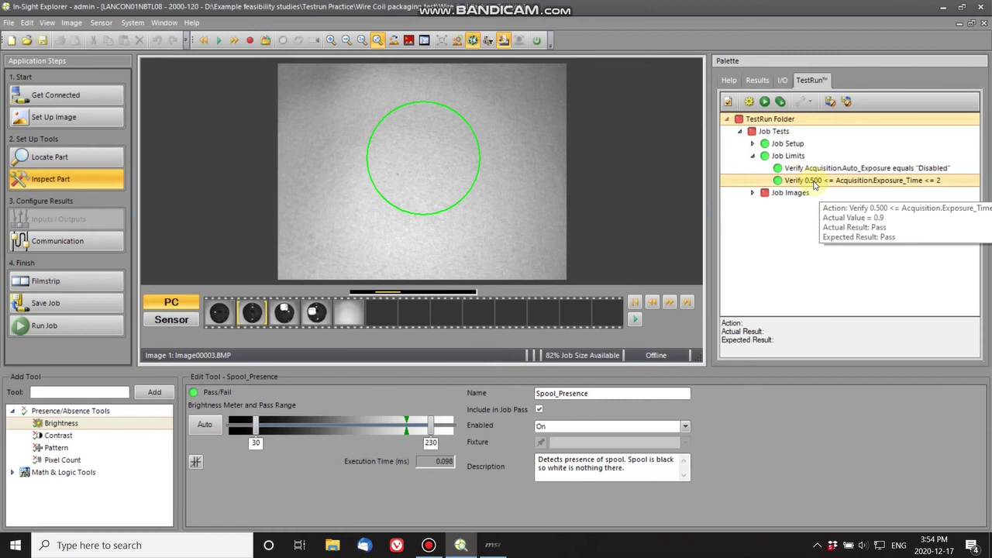
left_click(753, 143)
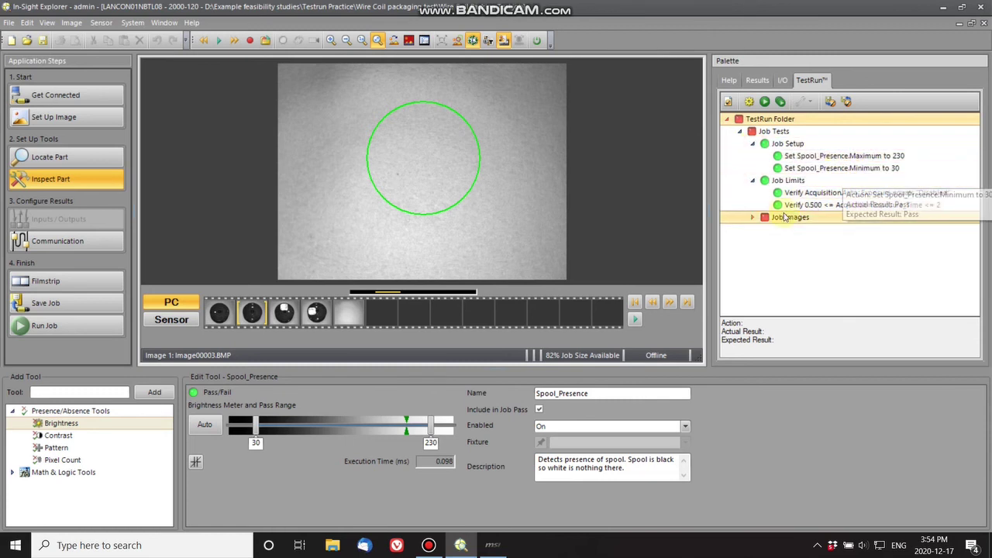
left_click(752, 218)
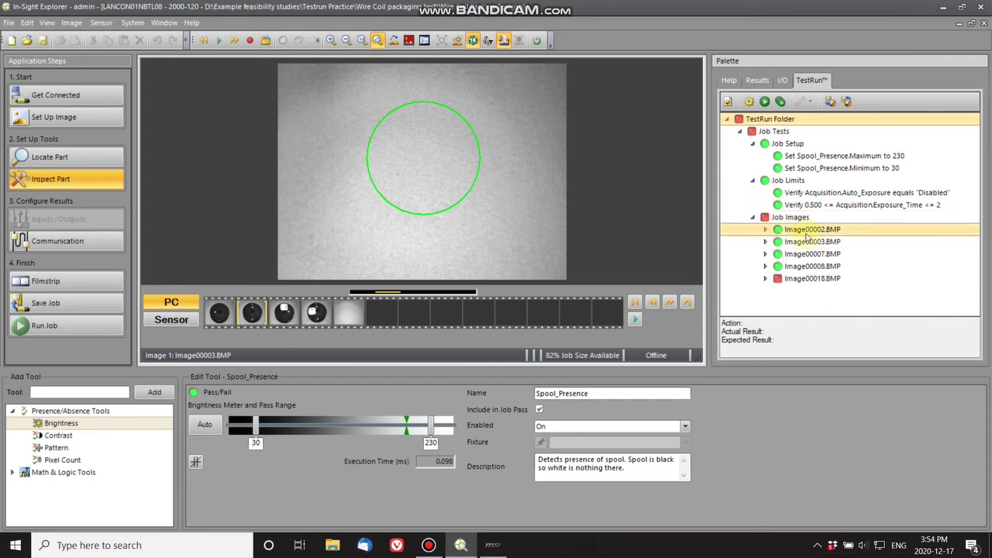
View Image00018.BMP, Image00002.BMP and the labelled-spool Image00007.BMP in the viewer
left_click(803, 282)
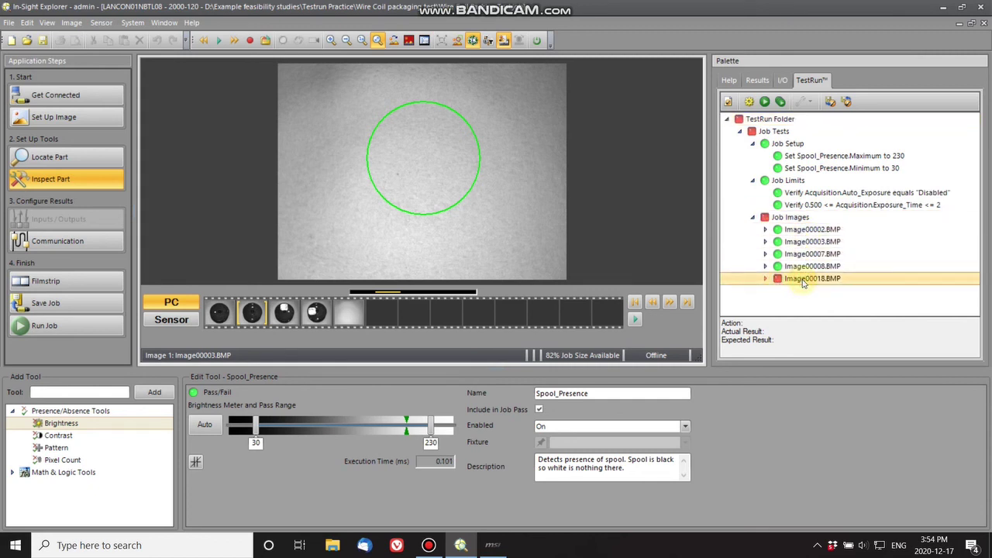
left_click(803, 231)
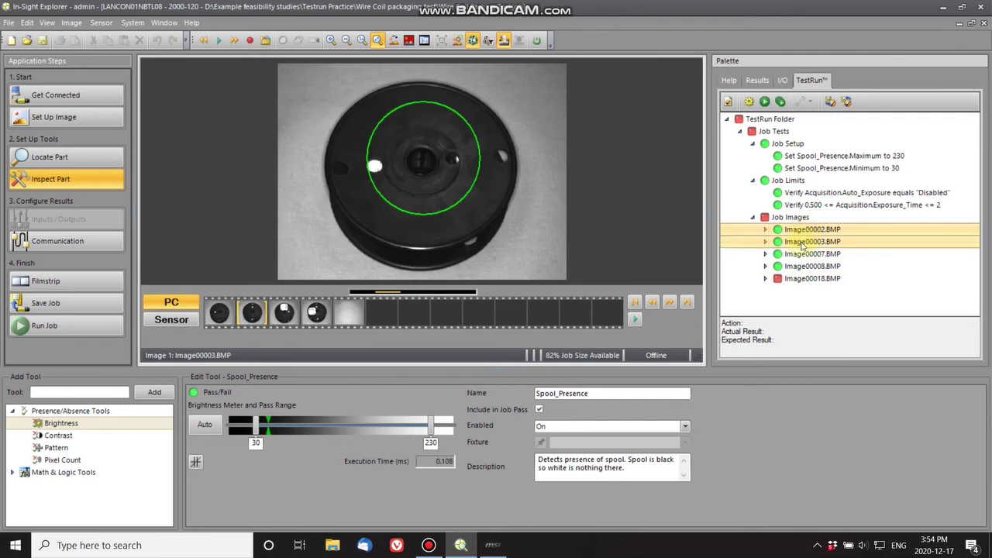
left_click(802, 243)
left_click(802, 254)
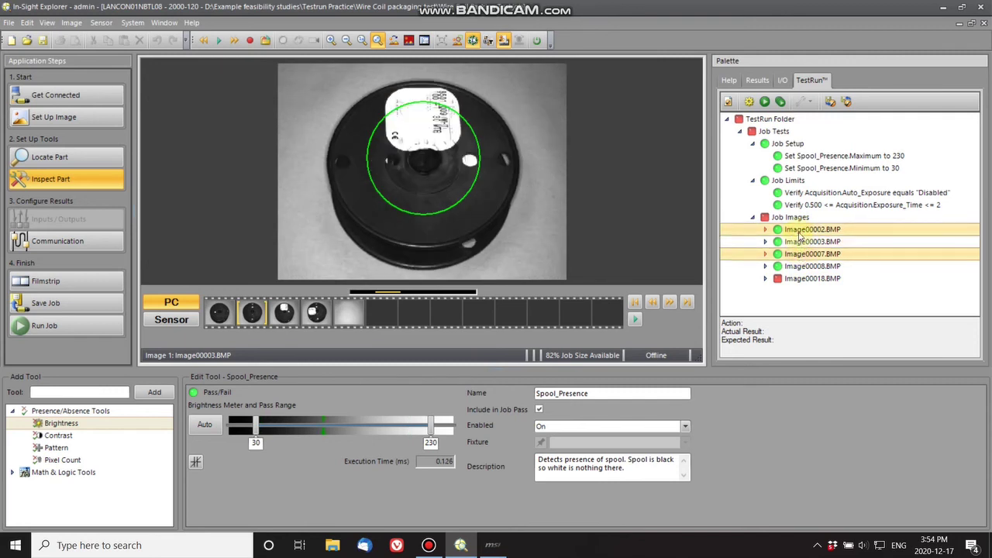
left_click(801, 233)
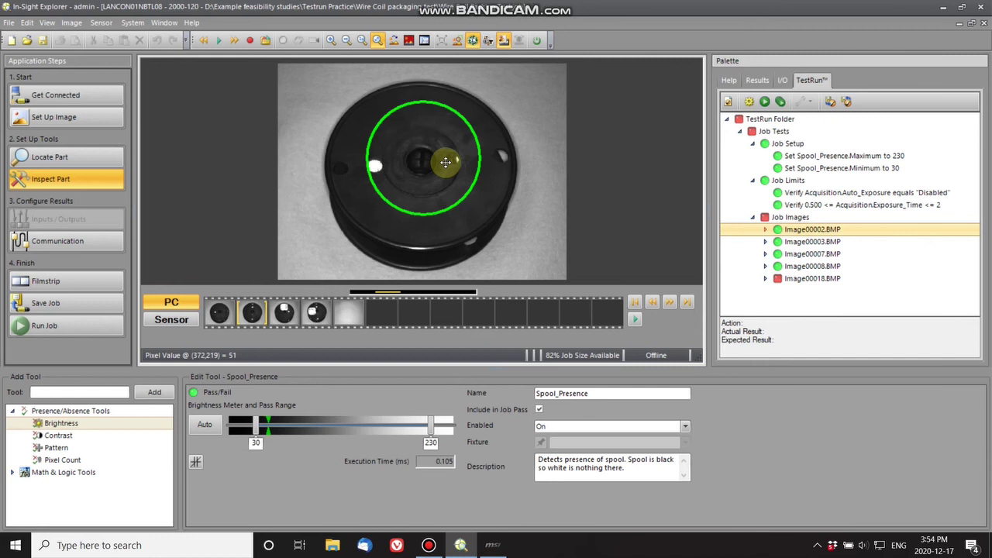
Expand Image00018.BMP's test steps to inspect its failing Job Fail and Spool Present checks
left_click(765, 230)
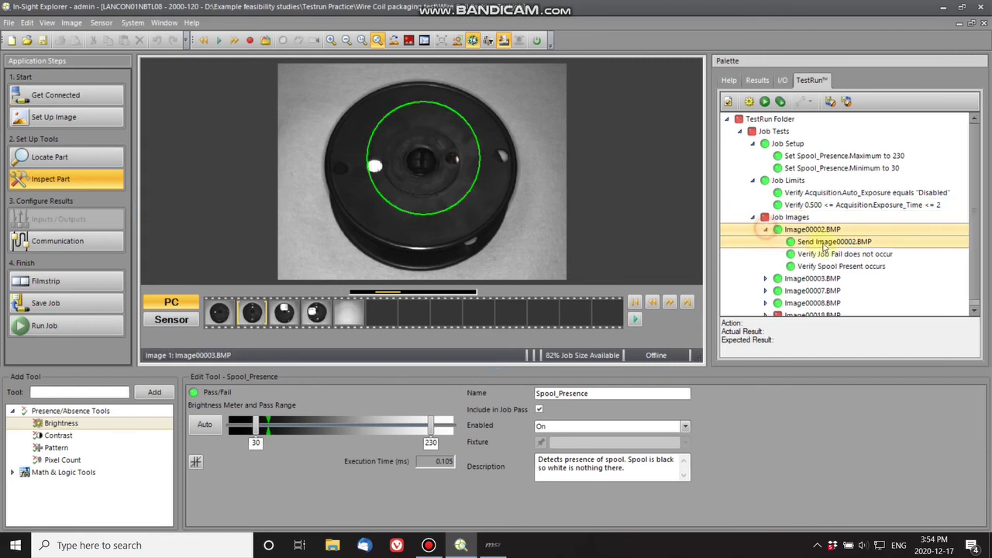
left_click(765, 229)
left_click(766, 279)
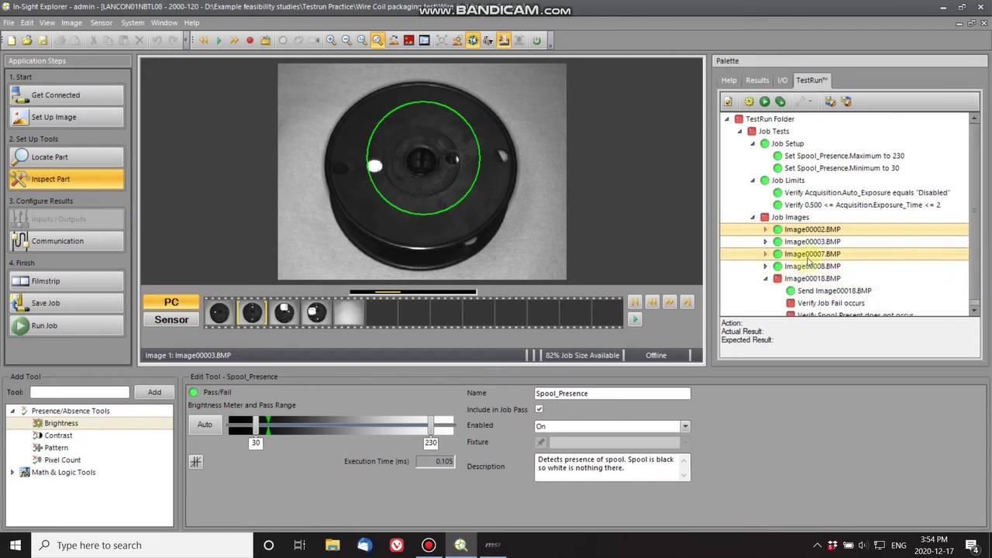
left_click(825, 286)
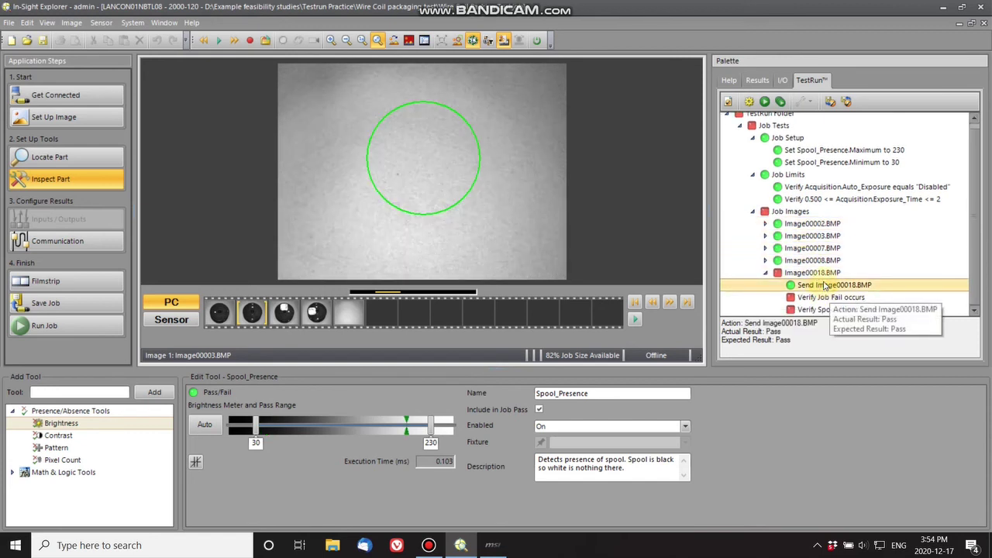
mouse_move(822, 301)
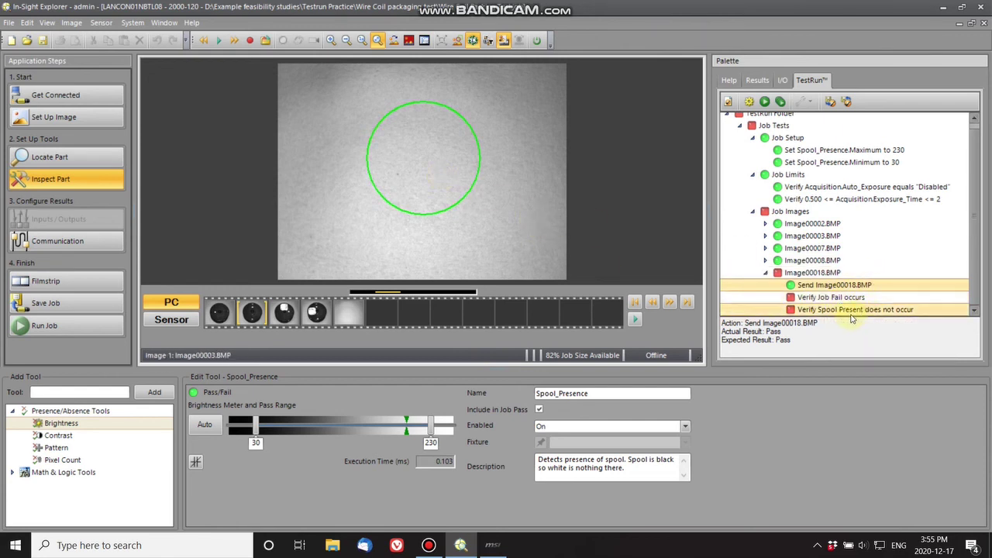
mouse_move(843, 314)
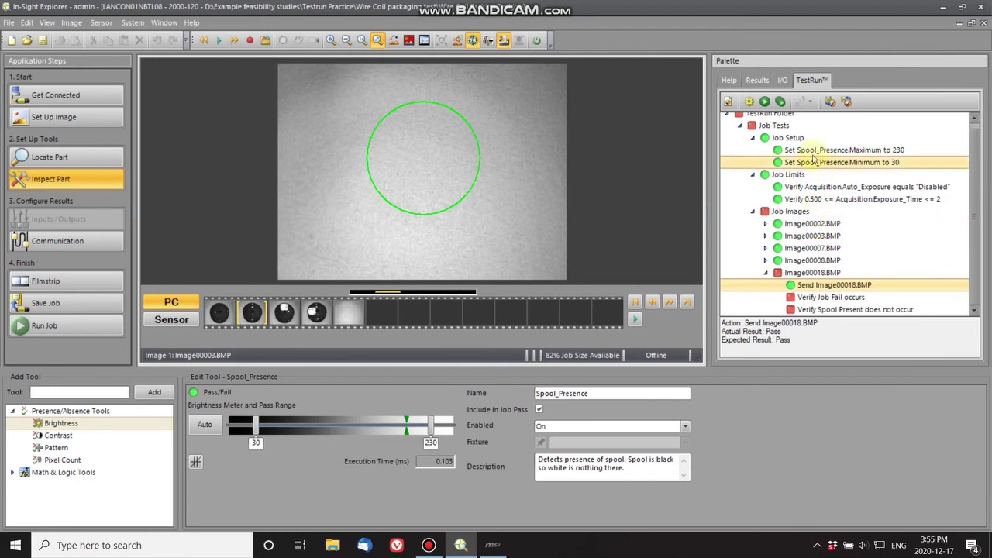
Change the Set Spool_Presence.Maximum setup action from 230 to 170, then close TestRun setup
left_click(750, 104)
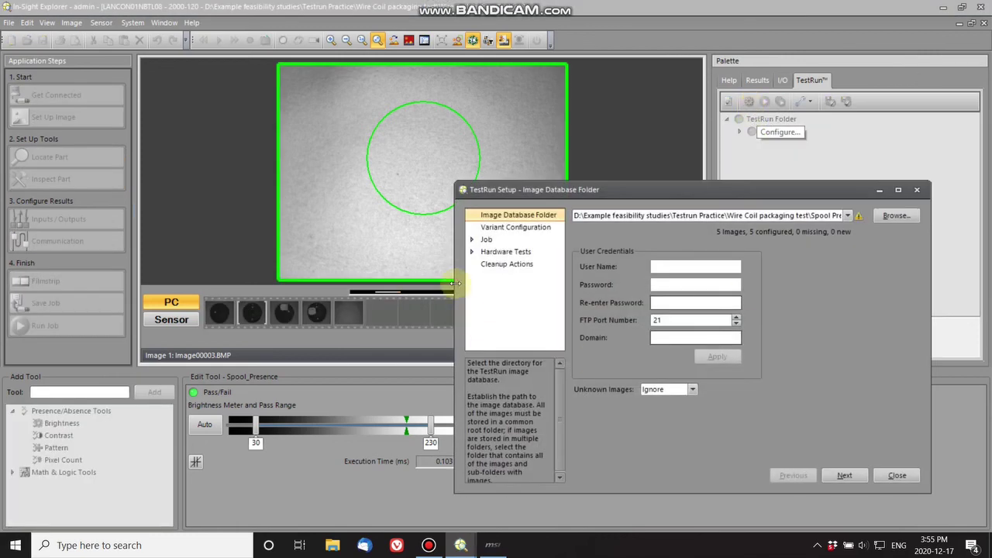
left_click(472, 241)
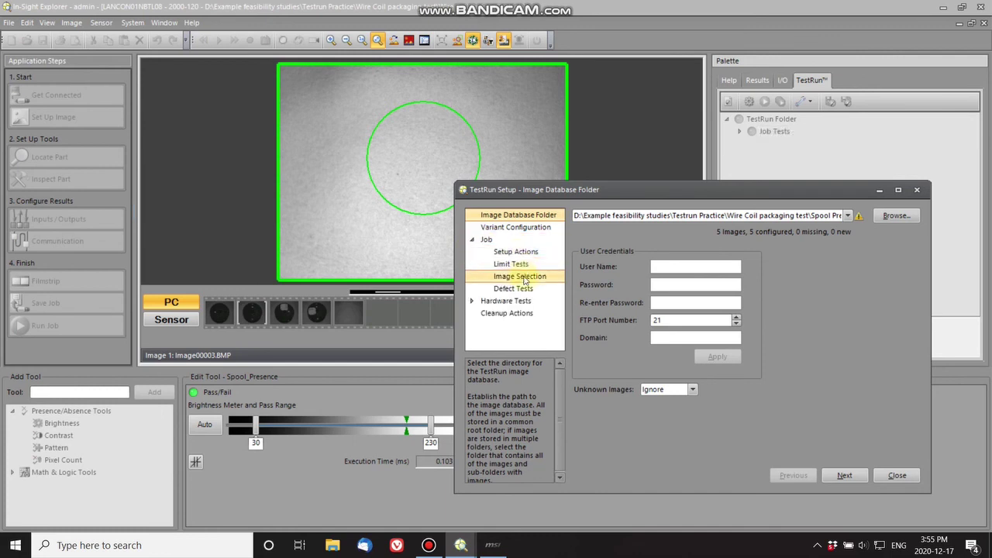
left_click(514, 252)
left_click(820, 227)
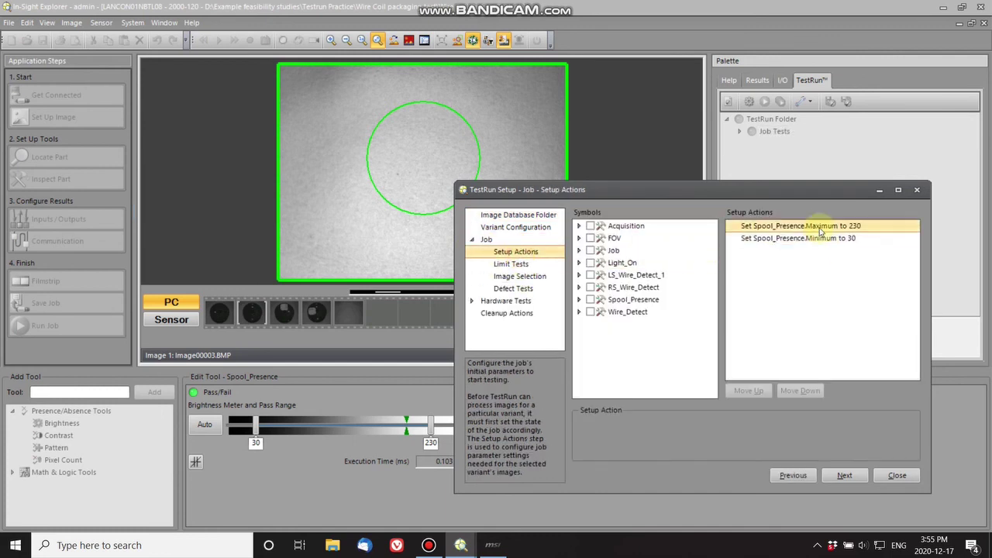
left_click_drag(748, 423, 797, 423)
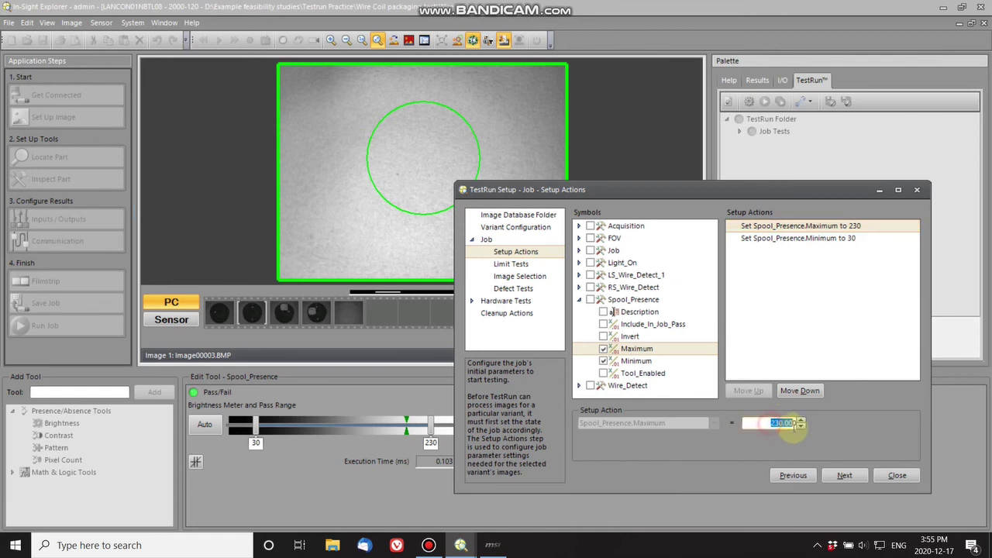
key("BackSpace")
type("170")
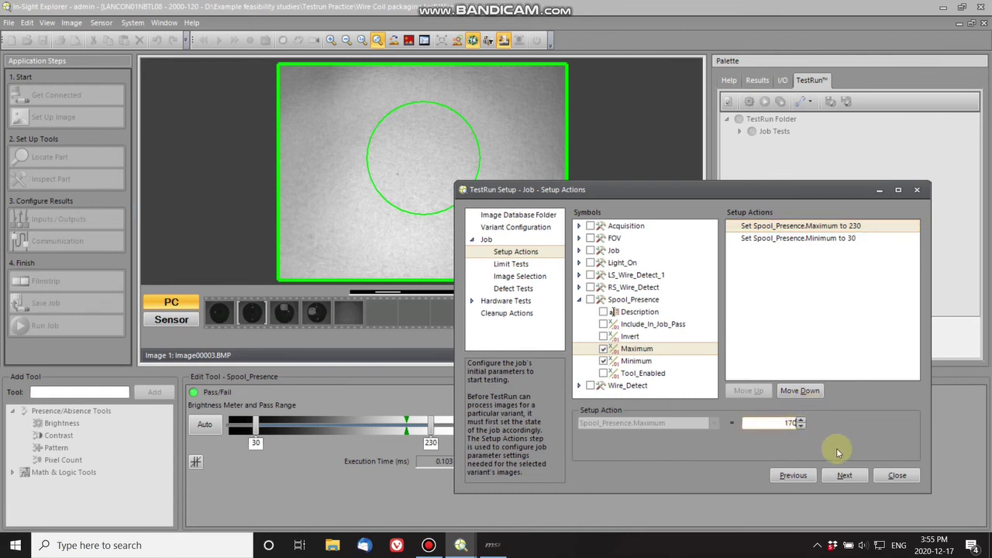
left_click(849, 476)
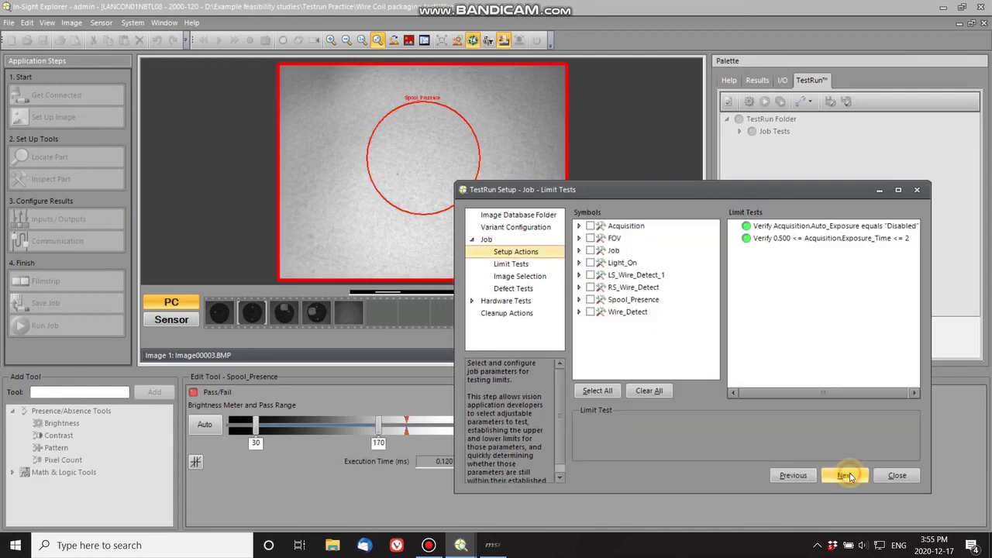
left_click(897, 475)
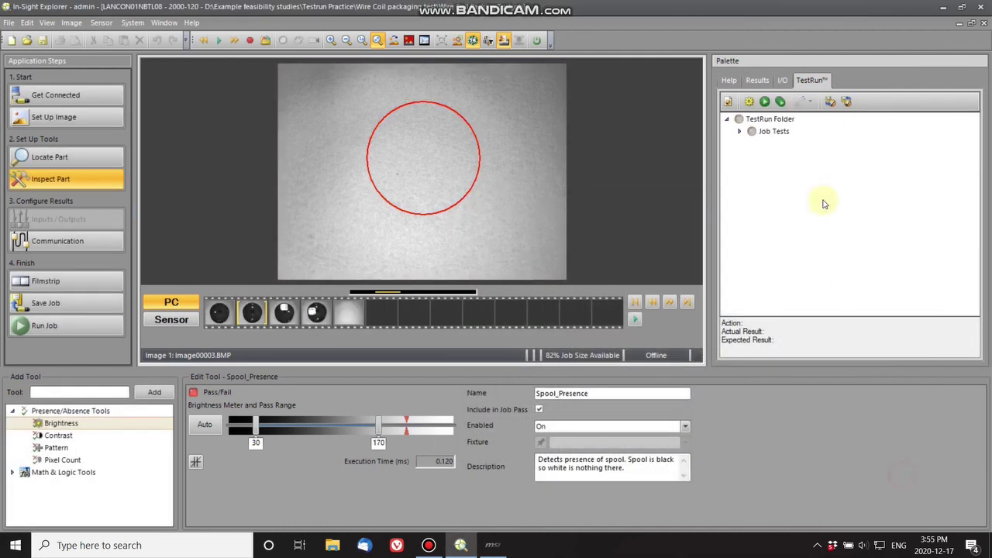
Rerun the TestRun and confirm Image00018.BMP's Job Fail and Spool Present checks now pass
left_click(765, 103)
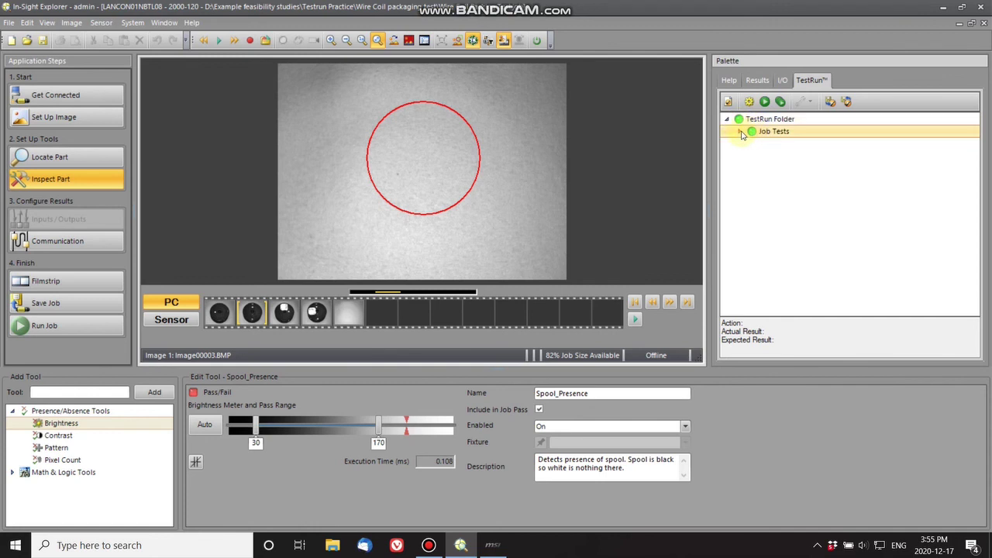
left_click(740, 131)
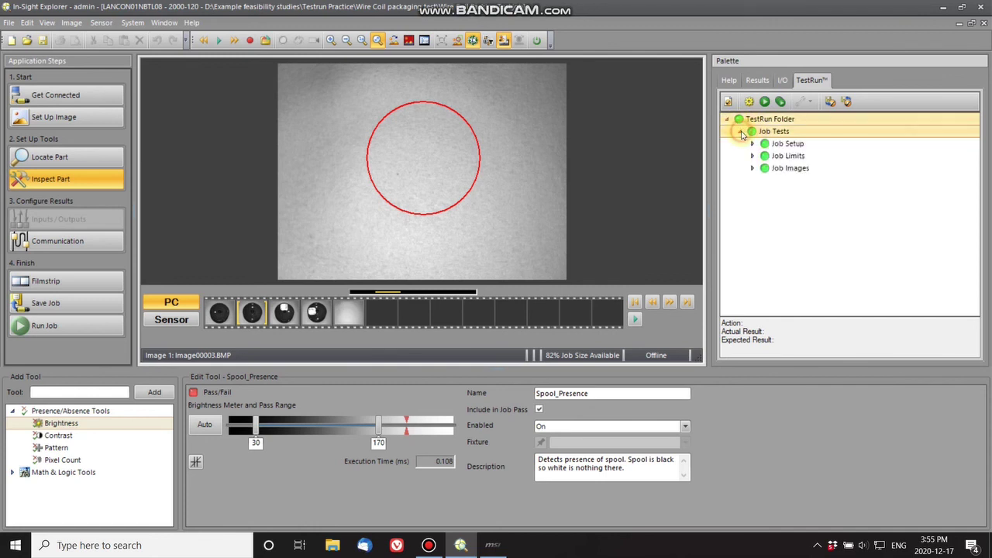
left_click(753, 169)
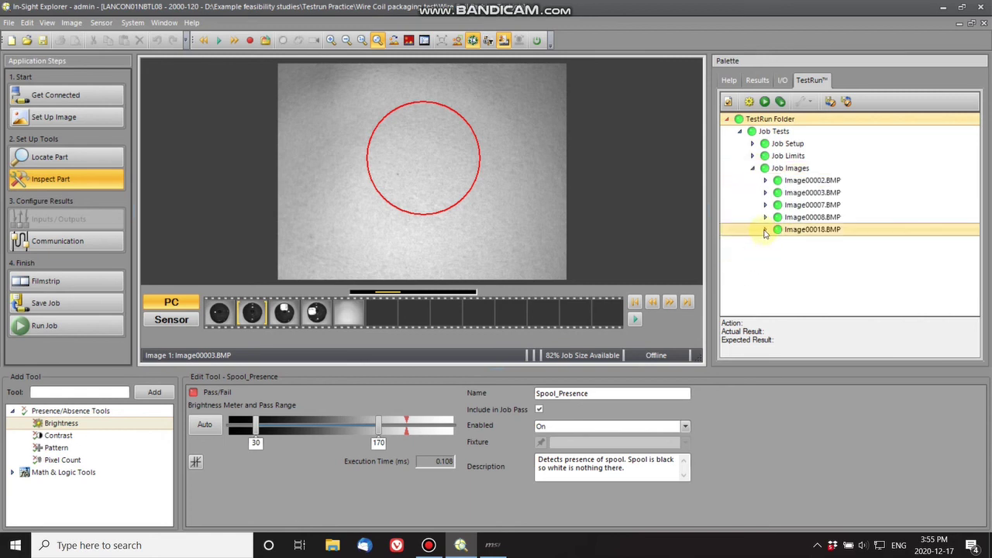
left_click(793, 236)
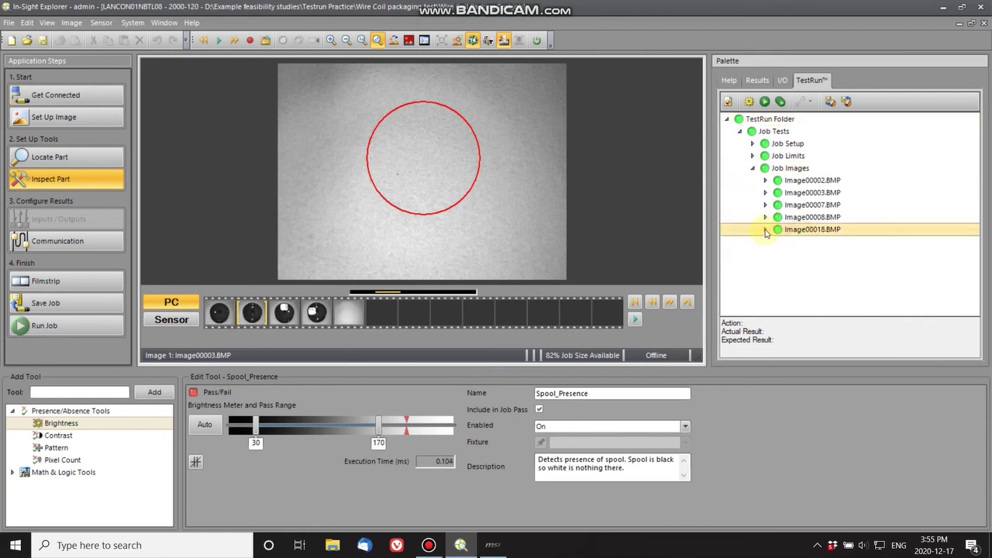
left_click(766, 232)
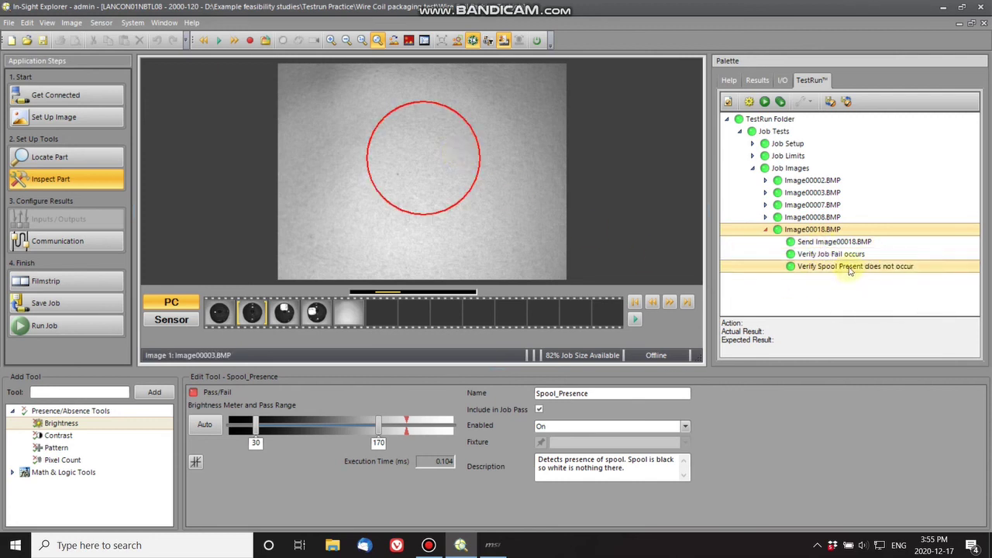
mouse_move(850, 271)
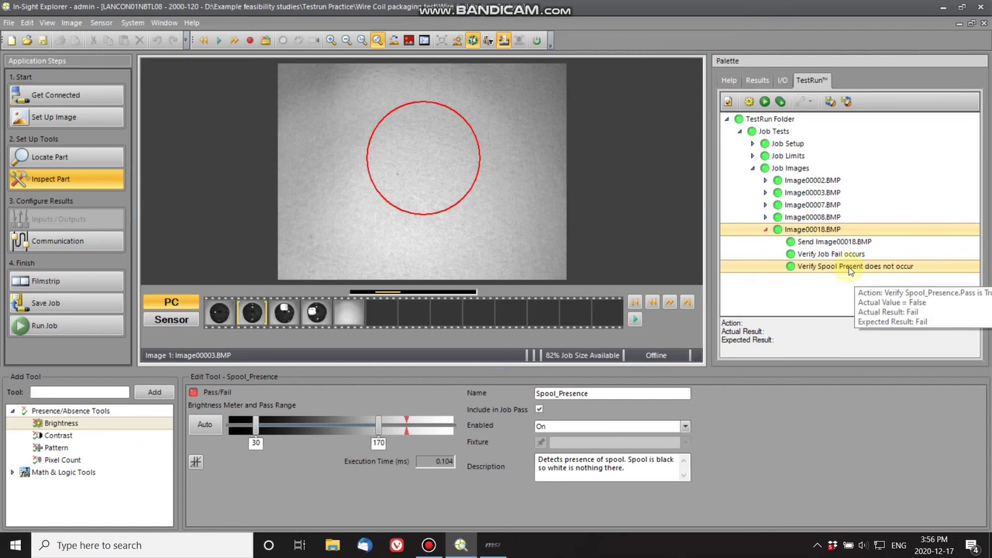
left_click(766, 230)
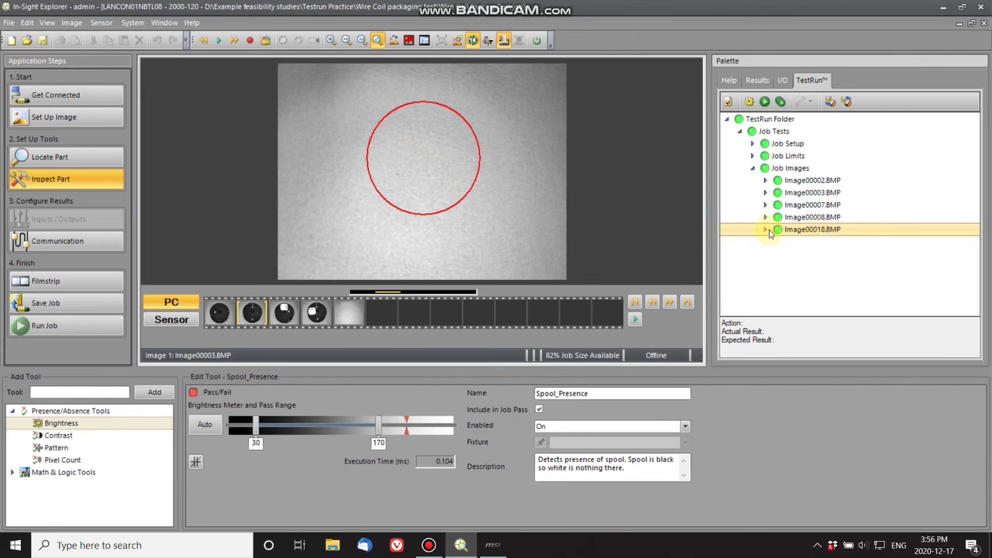